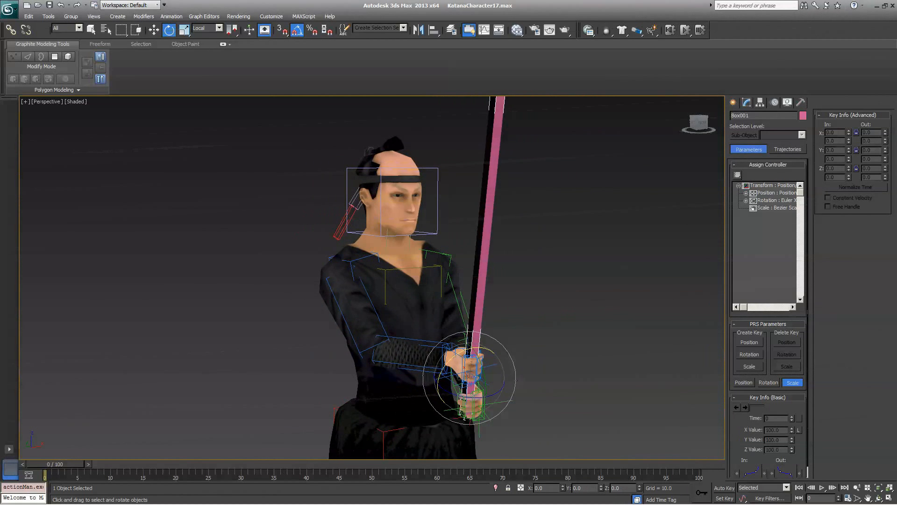
Rotate Box001 so the katana swings down-left with both hands following, then summon desktop search
{"action": "mouse_move", "coordinate": [484, 351]}
{"action": "left_mouse_down"}
{"action": "mouse_move", "coordinate": [484, 316]}
{"action": "mouse_move", "coordinate": [491, 368]}
{"action": "mouse_move", "coordinate": [449, 372]}
{"action": "left_mouse_up"}
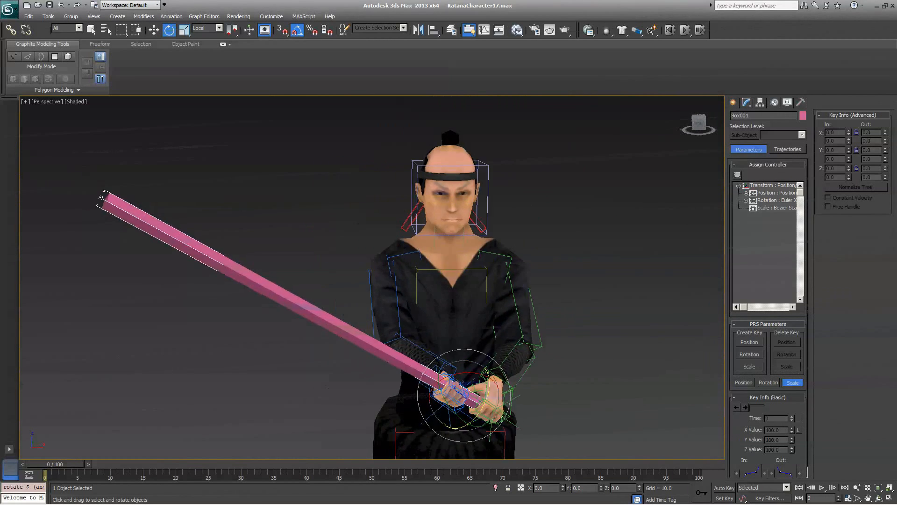
{"action": "middle_click_drag", "start_coordinate": [448, 372], "coordinate": [421, 365], "text": "alt"}
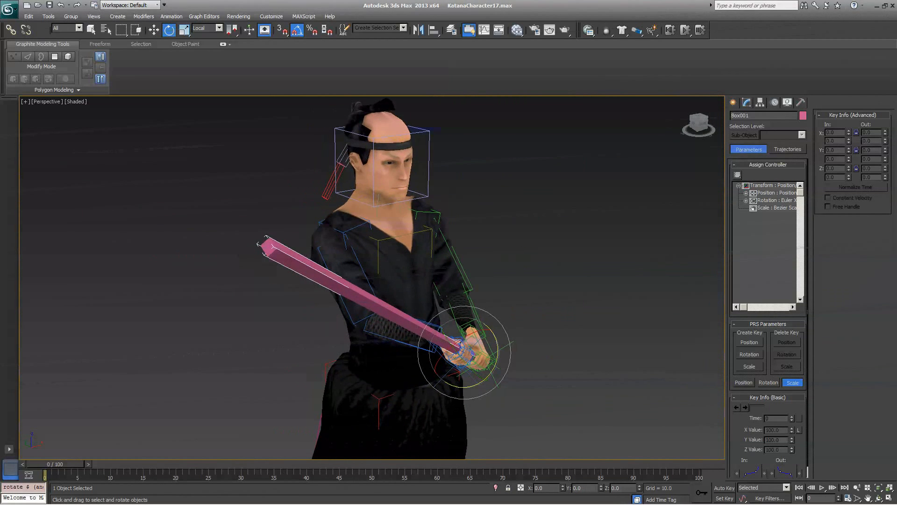
{"action": "left_click_drag", "start_coordinate": [484, 351], "coordinate": [483, 365]}
{"action": "mouse_move", "coordinate": [449, 281]}
{"action": "middle_mouse_down", "text": "alt"}
{"action": "mouse_move", "coordinate": [393, 280]}
{"action": "mouse_move", "coordinate": [477, 280]}
{"action": "middle_mouse_up", "text": "alt"}
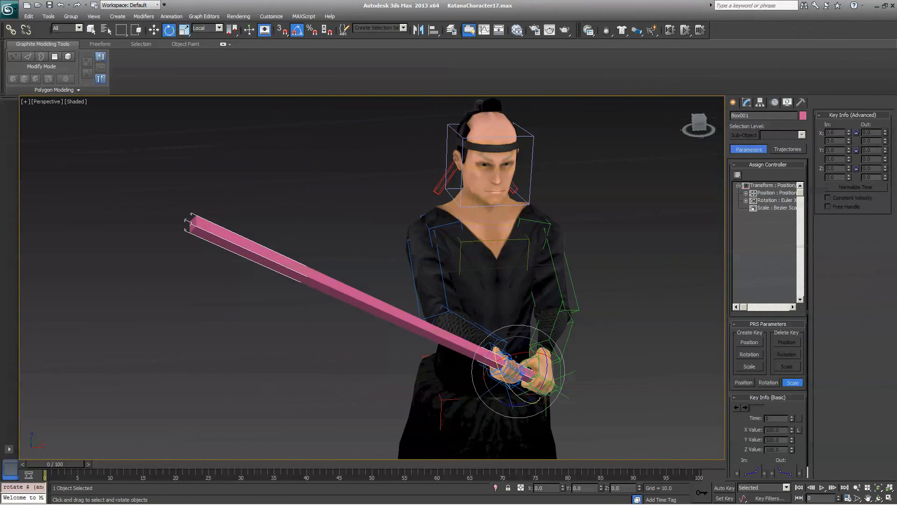
{"action": "key", "text": "ctrl"}
{"action": "key", "text": "ctrl"}
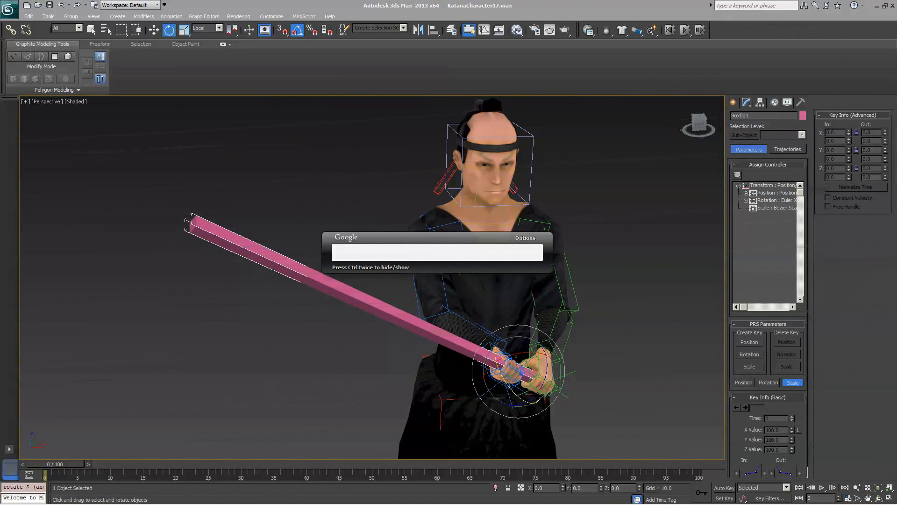
{"action": "type", "text": "3d"}
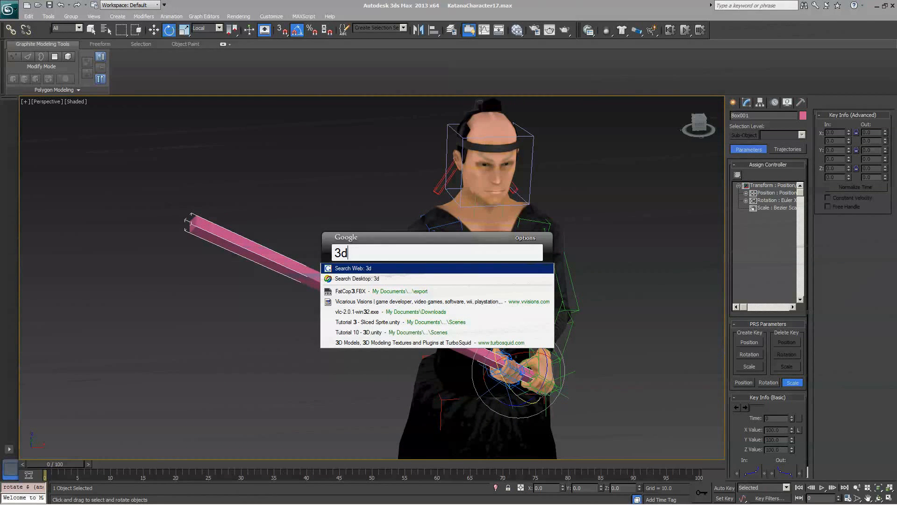
Close the search bar and jump the two-handed weapon IK tutorial to 2:54
{"action": "key", "text": "Escape"}
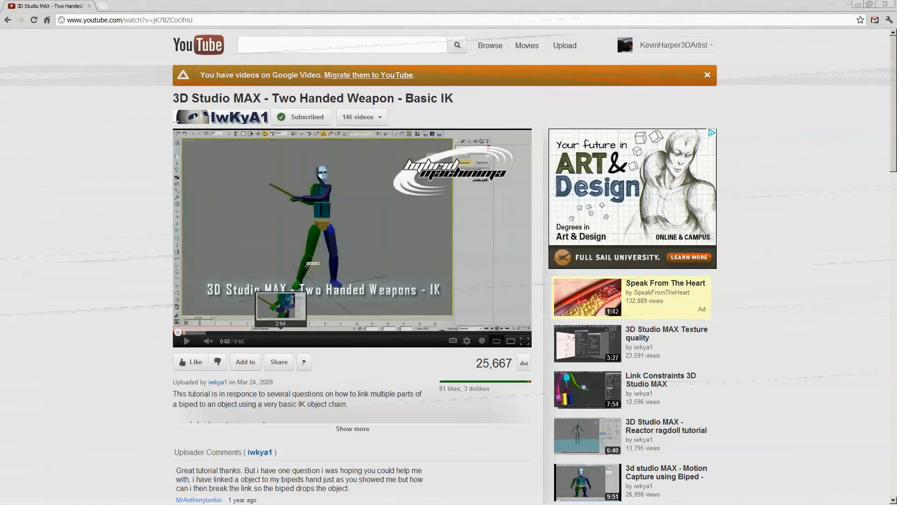
{"action": "left_click", "coordinate": [280, 333]}
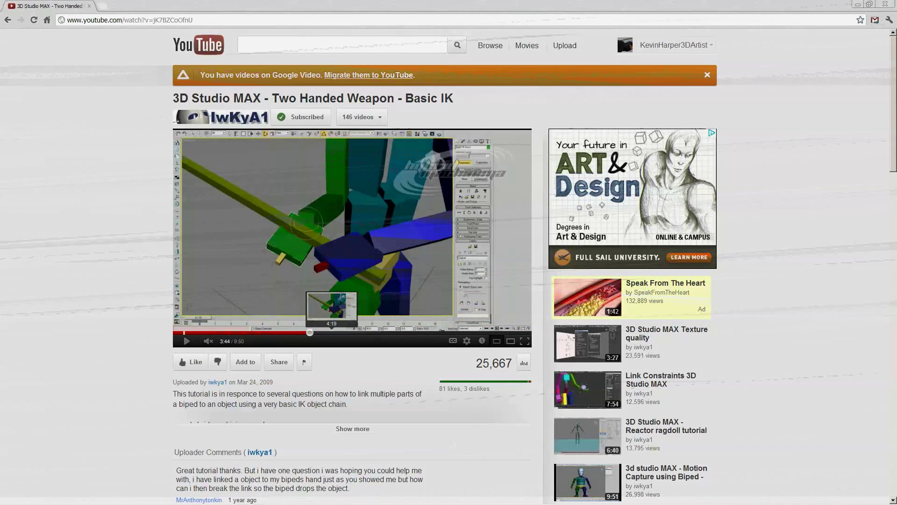
Jump the tutorial video ahead to 3:44 for the hands-on-sword close-up
{"action": "left_click", "coordinate": [310, 332]}
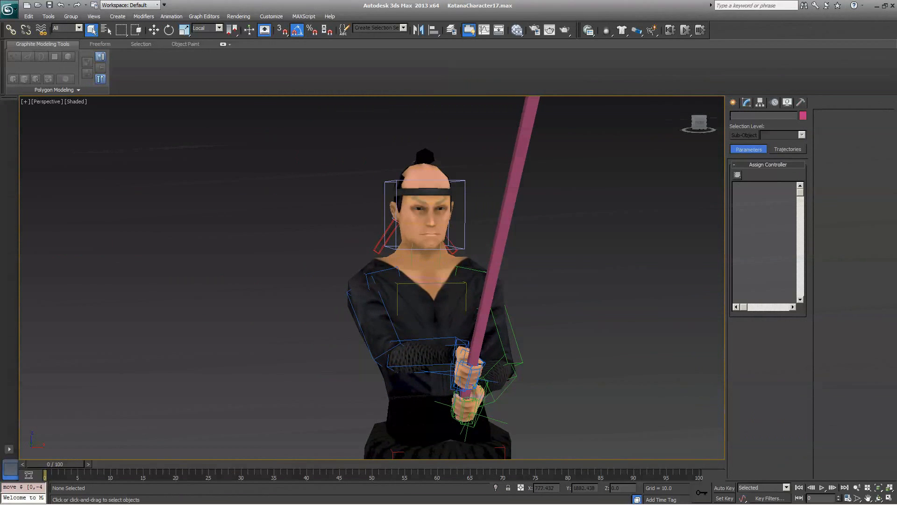
Select the CATRigHub, nudge the rig up-left and orbit to a side view of the character
{"action": "left_click", "coordinate": [465, 210]}
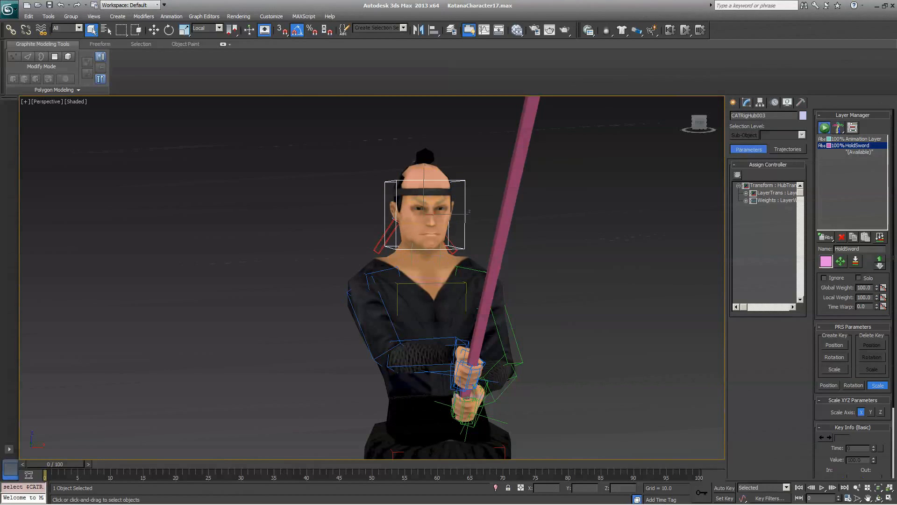
{"action": "middle_click_drag", "start_coordinate": [465, 210], "coordinate": [460, 190]}
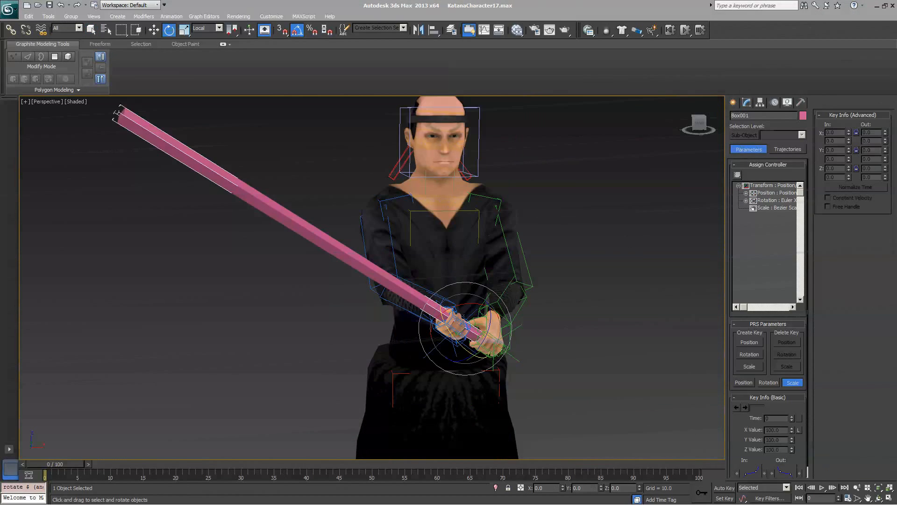
{"action": "middle_click_drag", "start_coordinate": [372, 281], "coordinate": [421, 281], "text": "alt"}
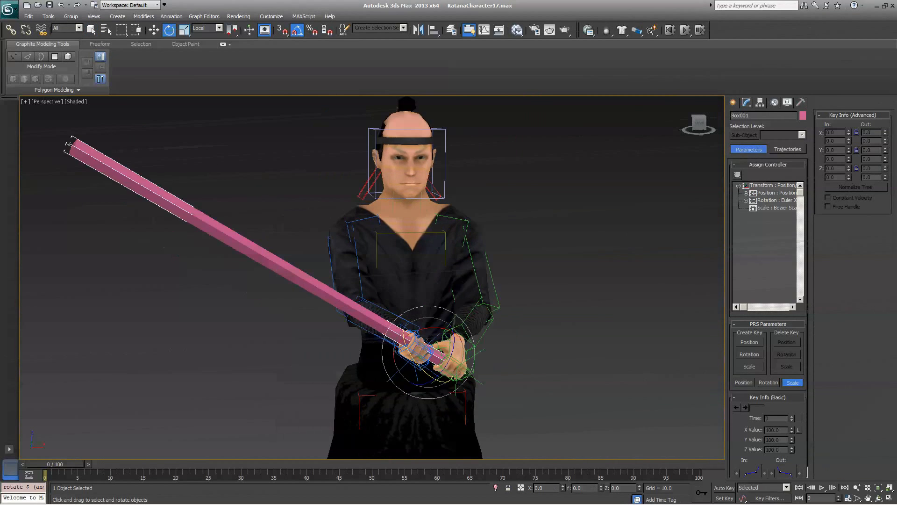
{"action": "scroll", "coordinate": [382, 295], "scroll_direction": "down", "scroll_amount": 5}
{"action": "scroll", "coordinate": [382, 295], "scroll_direction": "up", "scroll_amount": 5}
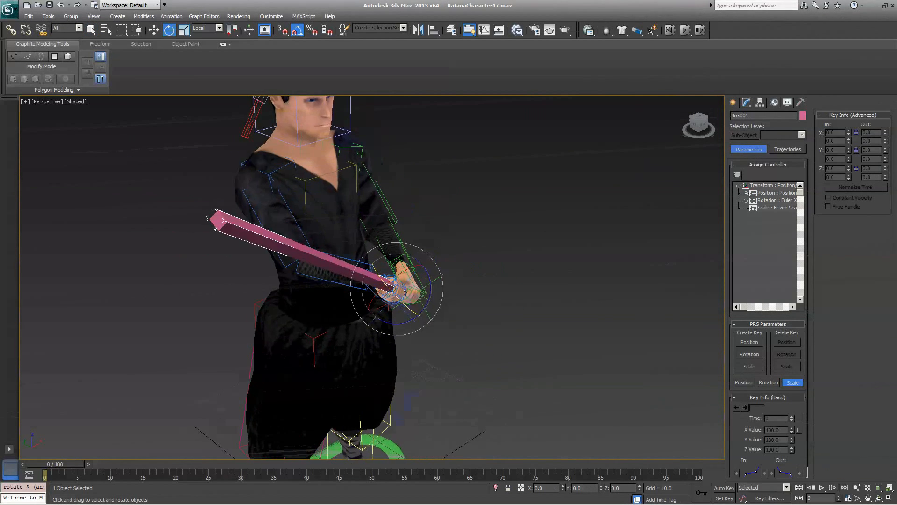
Load the recent scene KatanaCharacter14.max without saving the current one
{"action": "left_click", "coordinate": [9, 9]}
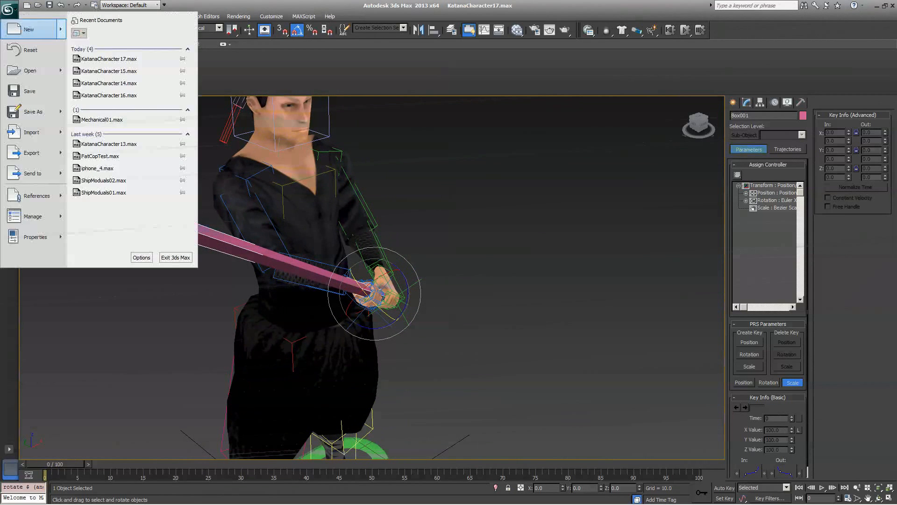
{"action": "left_click", "coordinate": [108, 83]}
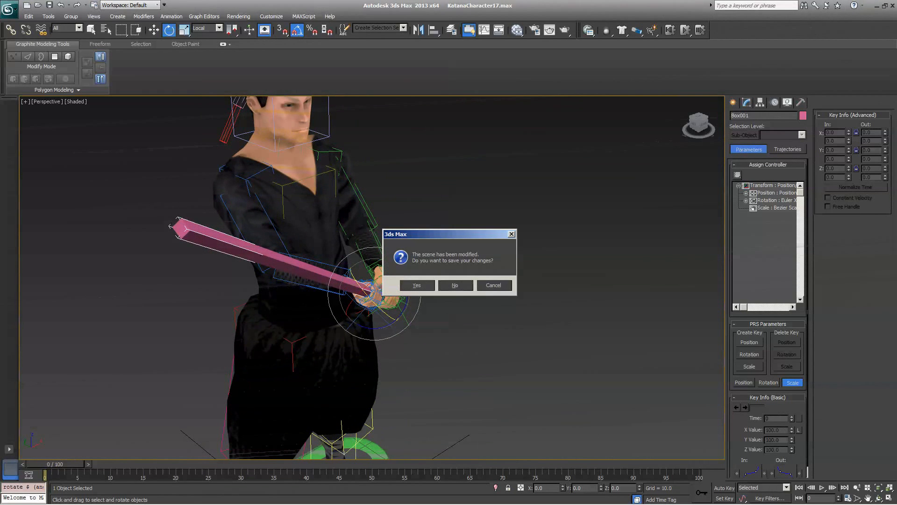
{"action": "left_click", "coordinate": [454, 284]}
{"action": "scroll", "coordinate": [455, 285], "scroll_direction": "up", "scroll_amount": 3}
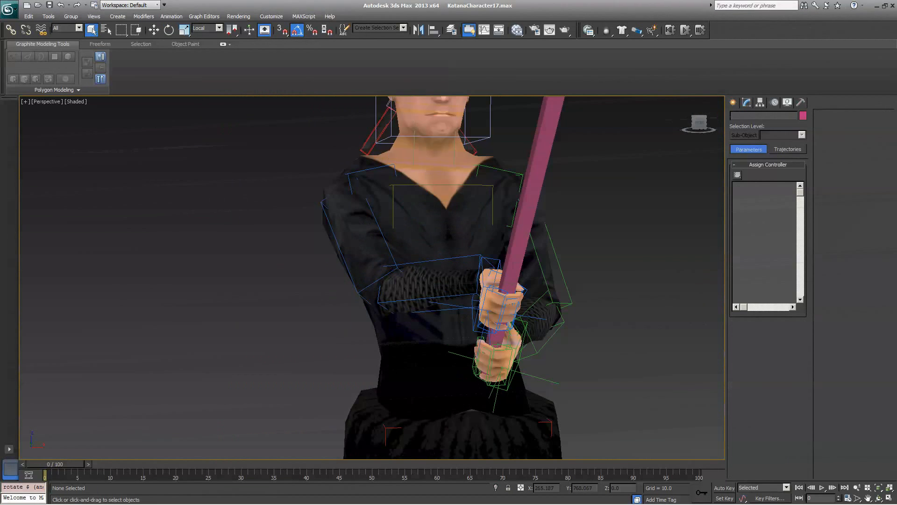
Move the sword Box001 away from the hand to see how the arms respond
{"action": "left_click", "coordinate": [491, 309]}
{"action": "key", "text": "w"}
{"action": "middle_click_drag", "start_coordinate": [448, 280], "coordinate": [547, 281], "text": "alt"}
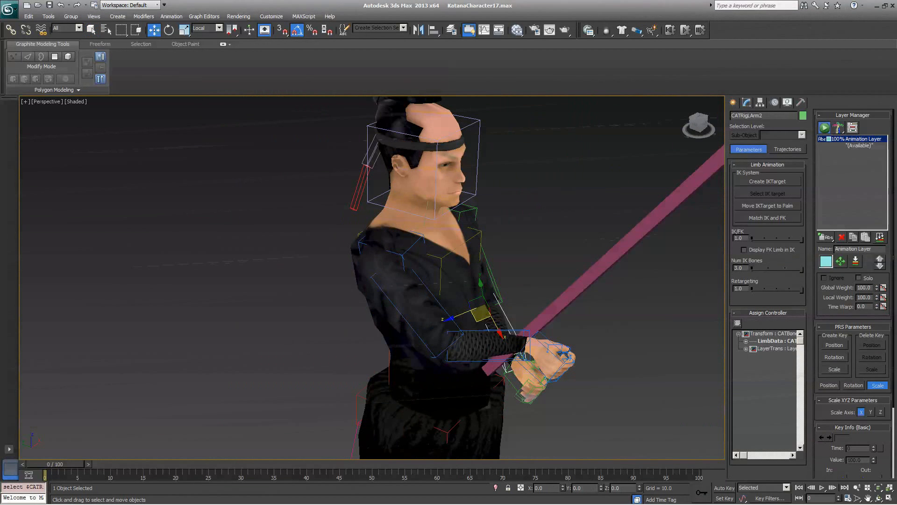
{"action": "left_click", "coordinate": [618, 280]}
{"action": "scroll", "coordinate": [421, 316], "scroll_direction": "up", "scroll_amount": 2}
{"action": "middle_click_drag", "start_coordinate": [421, 281], "coordinate": [476, 281], "text": "alt"}
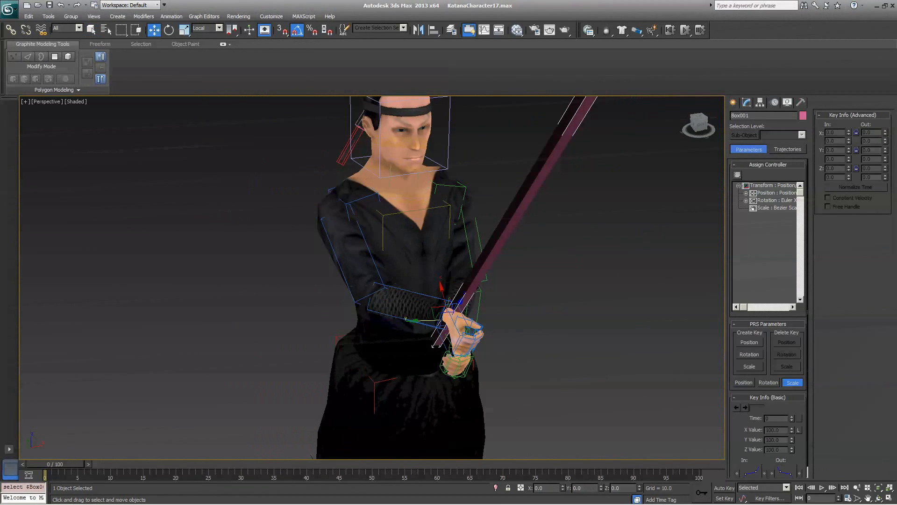
{"action": "left_click_drag", "start_coordinate": [477, 302], "coordinate": [548, 312]}
Move the right palm CATRigRArmPalm to the left, then clear the selection
{"action": "left_click", "coordinate": [462, 329]}
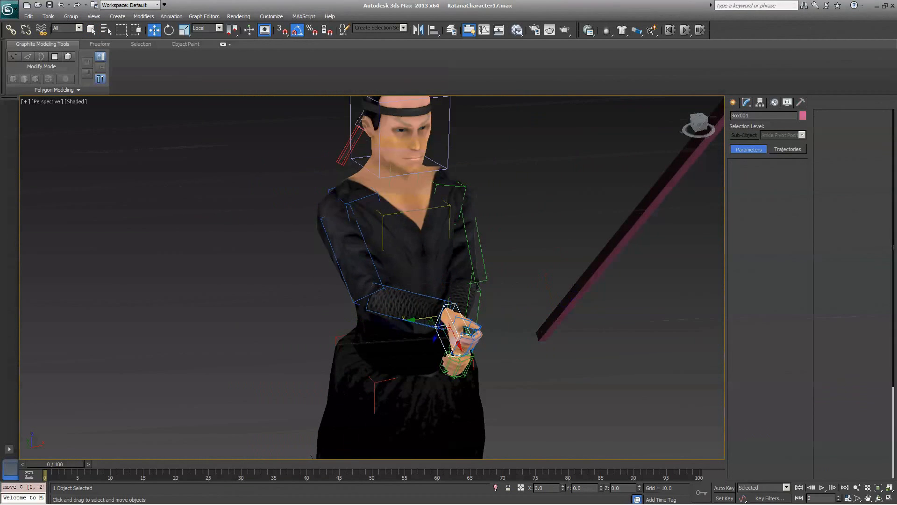
{"action": "left_click_drag", "start_coordinate": [459, 326], "coordinate": [424, 335]}
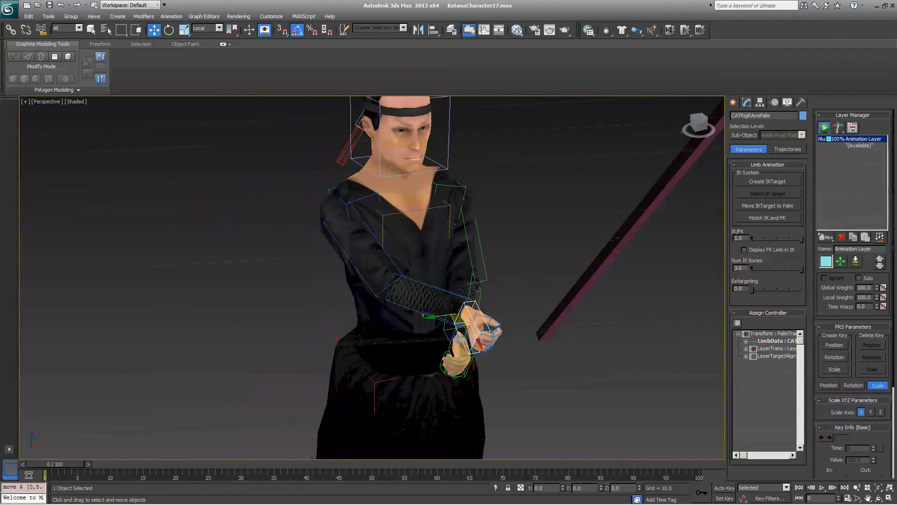
{"action": "mouse_move", "coordinate": [372, 280]}
{"action": "middle_mouse_down", "text": "alt"}
{"action": "mouse_move", "coordinate": [456, 281]}
{"action": "mouse_move", "coordinate": [379, 281]}
{"action": "mouse_move", "coordinate": [435, 277]}
{"action": "mouse_move", "coordinate": [407, 260]}
{"action": "mouse_move", "coordinate": [432, 273]}
{"action": "middle_mouse_up", "text": "alt"}
{"action": "scroll", "coordinate": [449, 280], "scroll_direction": "down", "scroll_amount": 2}
{"action": "left_click", "coordinate": [210, 281]}
Select the right forearm CATRigRArm2, frame it, and bring up the animation layer type choices
{"action": "left_click", "coordinate": [421, 293]}
{"action": "key", "text": "z"}
{"action": "scroll", "coordinate": [372, 281], "scroll_direction": "down", "scroll_amount": 5}
{"action": "scroll", "coordinate": [372, 280], "scroll_direction": "down", "scroll_amount": 5}
{"action": "scroll", "coordinate": [371, 297], "scroll_direction": "up", "scroll_amount": 3}
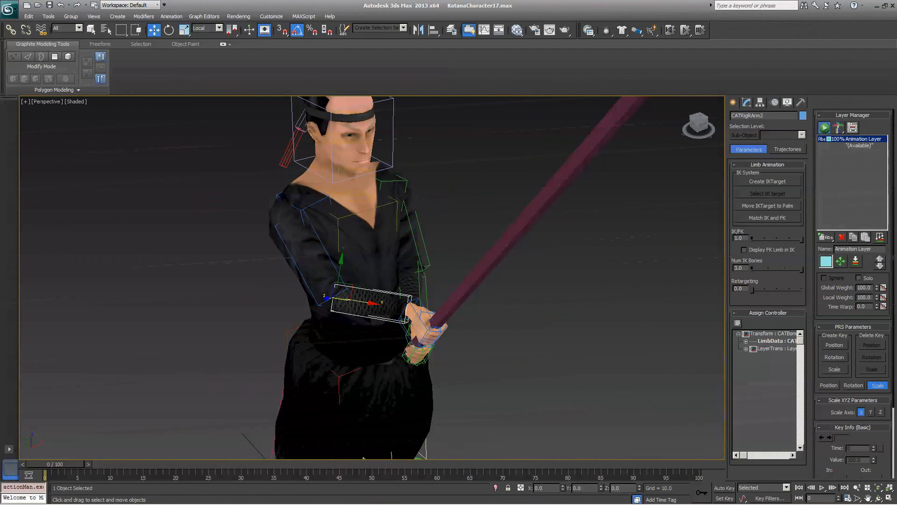
{"action": "mouse_move", "coordinate": [372, 280]}
{"action": "middle_mouse_down", "text": "alt"}
{"action": "mouse_move", "coordinate": [400, 281]}
{"action": "mouse_move", "coordinate": [344, 280]}
{"action": "middle_mouse_up", "text": "alt"}
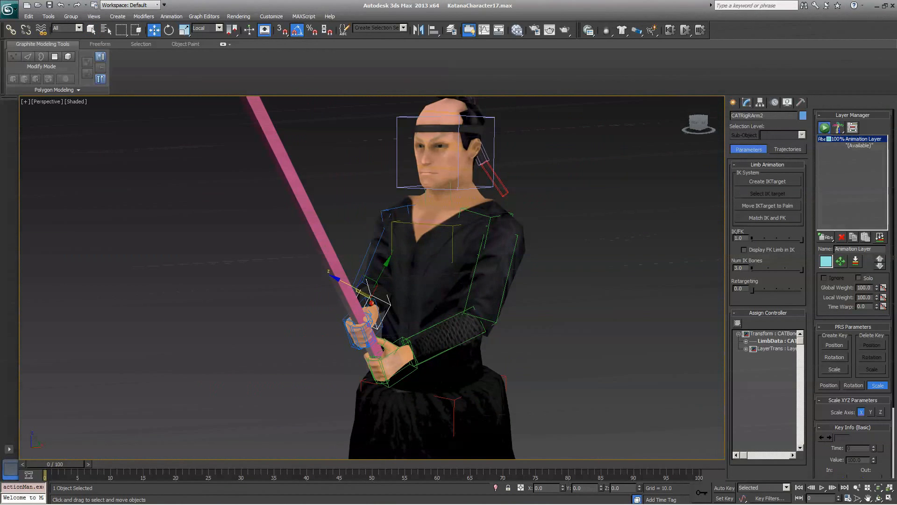
{"action": "middle_click_drag", "start_coordinate": [371, 281], "coordinate": [302, 284], "text": "alt"}
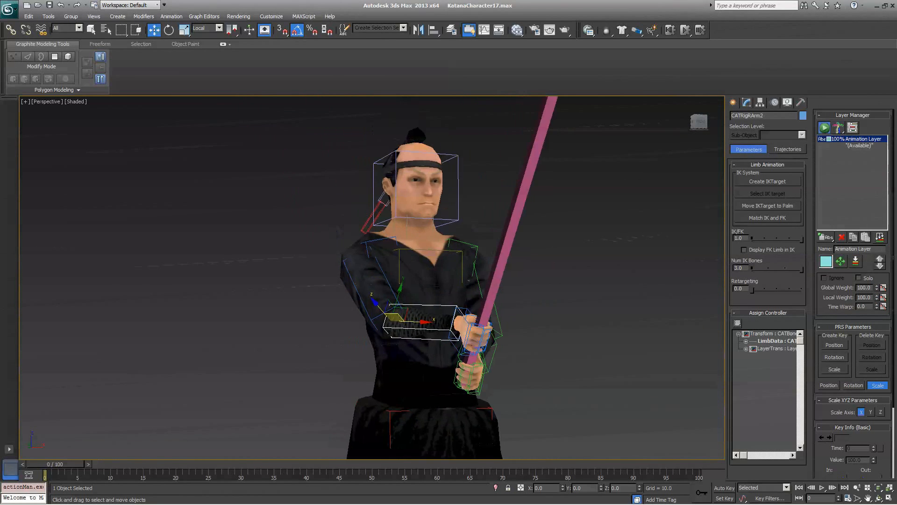
{"action": "scroll", "coordinate": [360, 267], "scroll_direction": "up", "scroll_amount": 2}
{"action": "left_click", "coordinate": [827, 238]}
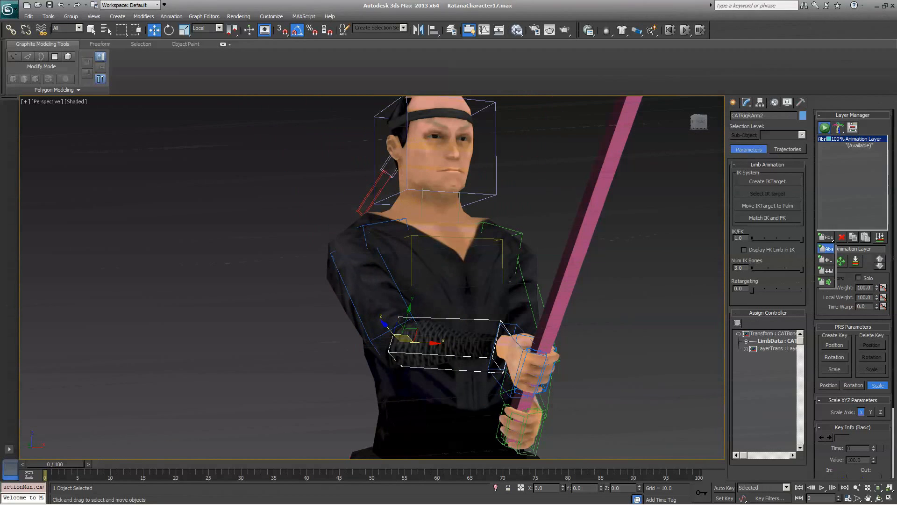
Add a second animation layer and name it HoldSword
{"action": "left_click", "coordinate": [827, 249]}
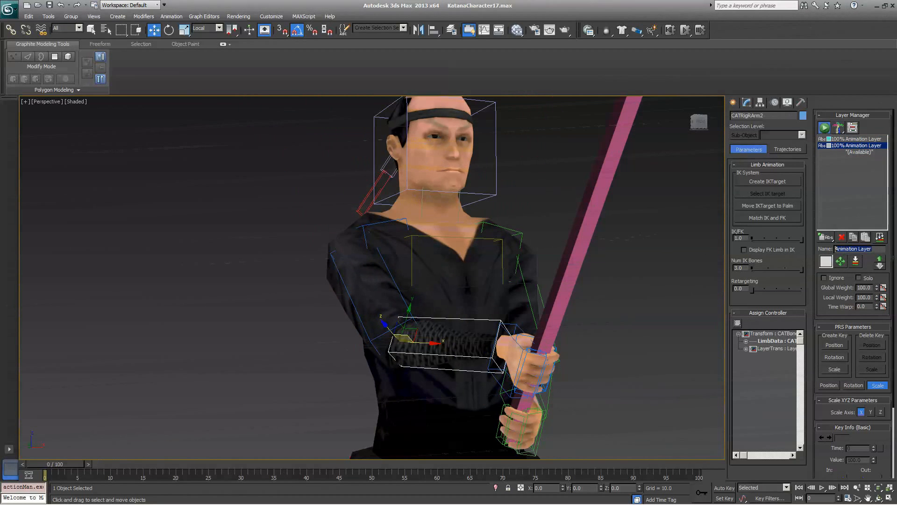
{"action": "type", "text": "Hold"}
{"action": "type", "text": "So"}
{"action": "key", "text": "BackSpace"}
{"action": "key", "text": "BackSpace"}
{"action": "type", "text": "rd"}
{"action": "key", "text": "Return"}
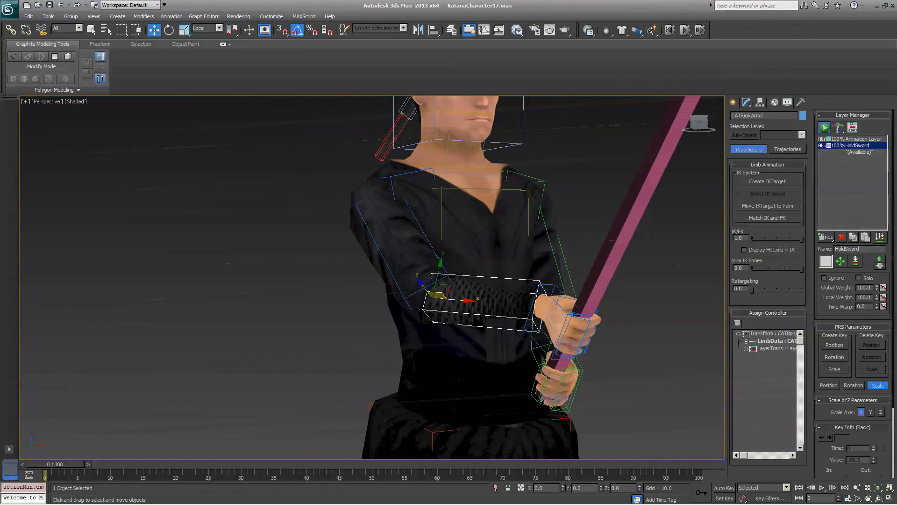
Create an IK target for the right arm and look down toward where it appears at the feet
{"action": "left_click", "coordinate": [767, 181]}
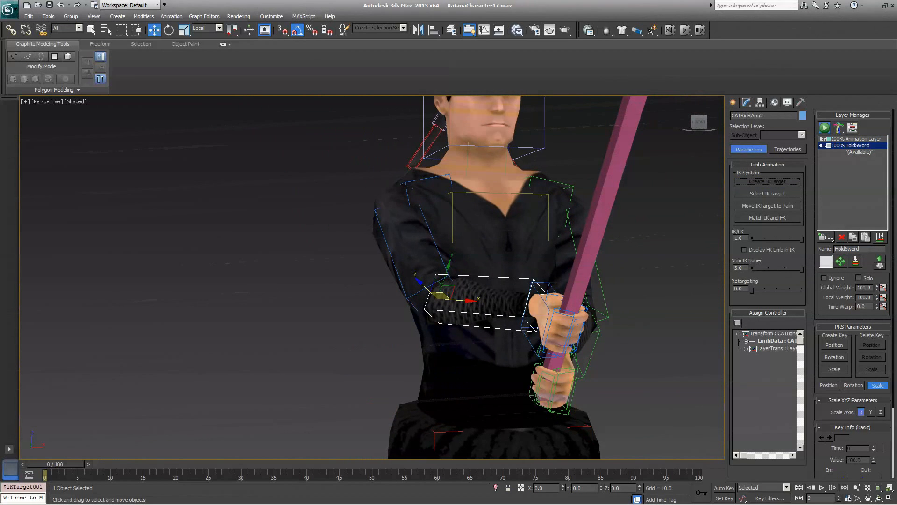
{"action": "scroll", "coordinate": [449, 281], "scroll_direction": "down", "scroll_amount": 2}
{"action": "scroll", "coordinate": [449, 280], "scroll_direction": "down", "scroll_amount": 3}
{"action": "middle_click_drag", "start_coordinate": [449, 281], "coordinate": [449, 211], "text": "alt"}
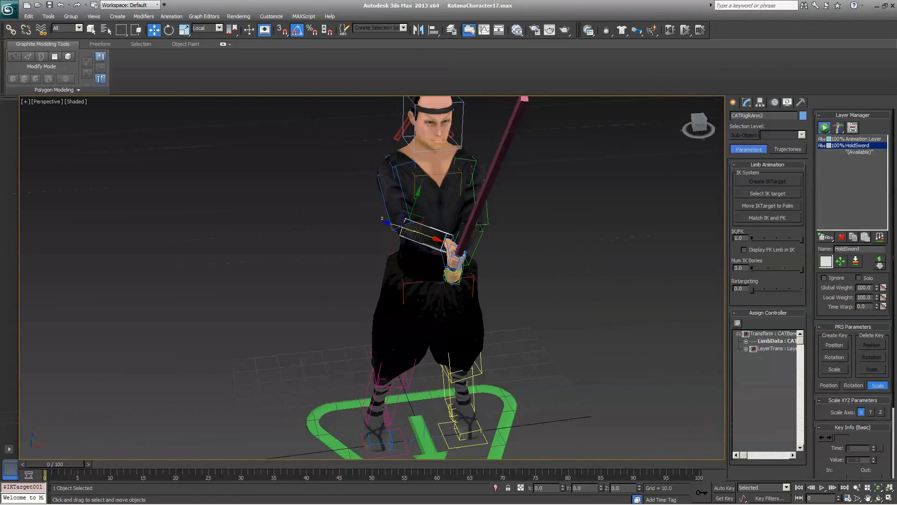
{"action": "scroll", "coordinate": [449, 315], "scroll_direction": "up", "scroll_amount": 3}
{"action": "scroll", "coordinate": [448, 280], "scroll_direction": "up", "scroll_amount": 3}
{"action": "mouse_move", "coordinate": [449, 281]}
{"action": "middle_mouse_down", "text": "alt"}
{"action": "mouse_move", "coordinate": [449, 232]}
{"action": "mouse_move", "coordinate": [449, 266]}
{"action": "middle_mouse_up", "text": "alt"}
{"action": "scroll", "coordinate": [449, 281], "scroll_direction": "up", "scroll_amount": 2}
{"action": "scroll", "coordinate": [448, 280], "scroll_direction": "up", "scroll_amount": 2}
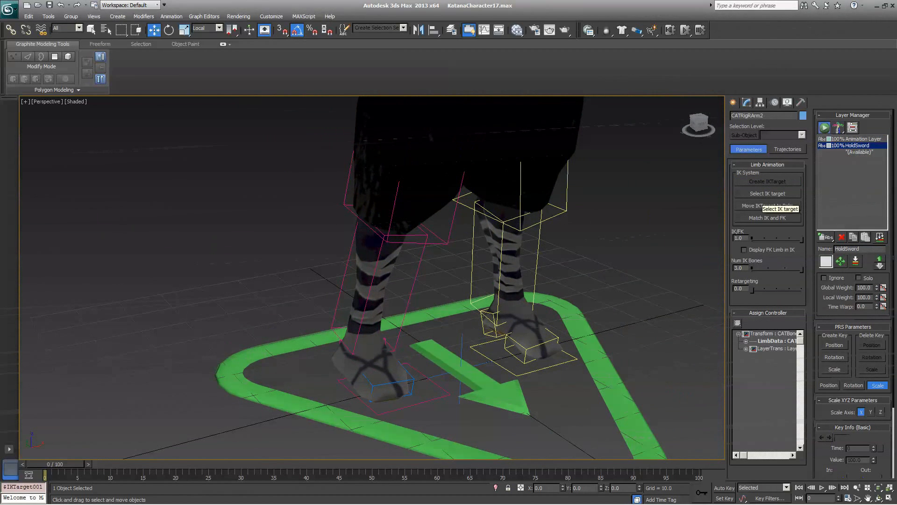
Select the right arm IK target, move it to the palm, then drag it away from the hand
{"action": "left_click", "coordinate": [768, 194]}
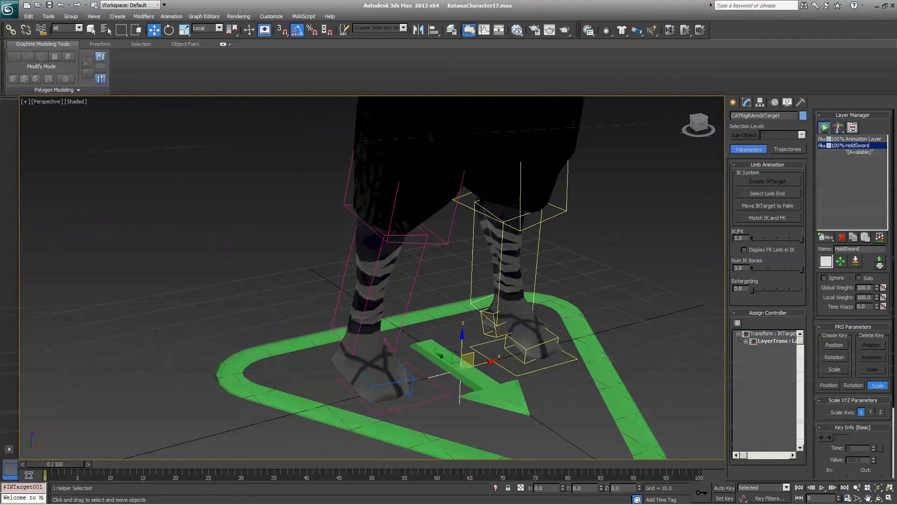
{"action": "left_click", "coordinate": [768, 206]}
{"action": "middle_click_drag", "start_coordinate": [449, 210], "coordinate": [449, 337]}
{"action": "middle_click_drag", "start_coordinate": [448, 281], "coordinate": [449, 358]}
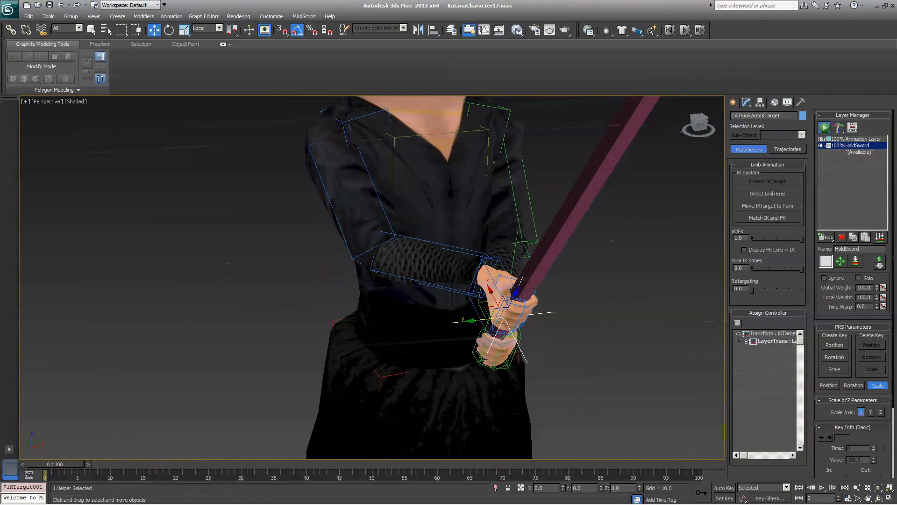
{"action": "left_click_drag", "start_coordinate": [504, 312], "coordinate": [409, 327]}
{"action": "scroll", "coordinate": [372, 280], "scroll_direction": "down", "scroll_amount": 2}
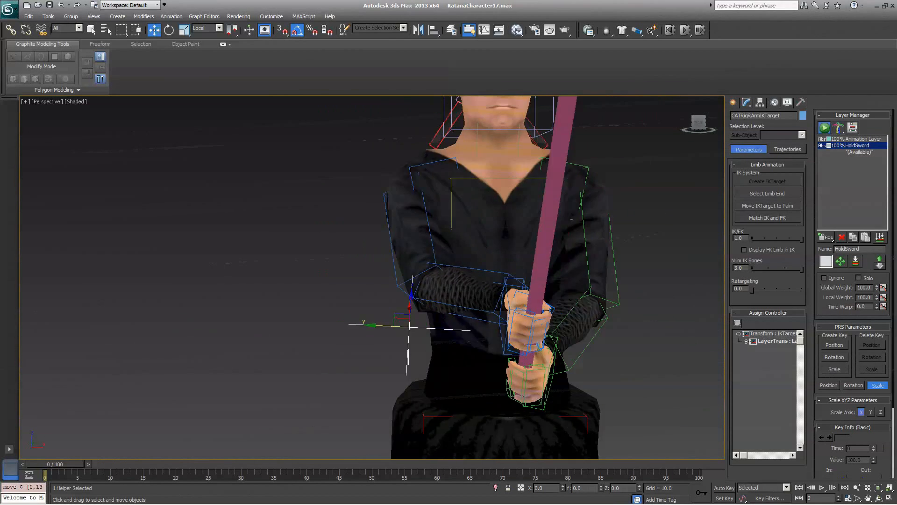
Set the right arm's IK/FK blend from 1.0 to 0.0 so it fully follows the IK target
{"action": "mouse_move", "coordinate": [372, 281]}
{"action": "middle_mouse_down", "text": "alt"}
{"action": "mouse_move", "coordinate": [400, 280]}
{"action": "mouse_move", "coordinate": [371, 281]}
{"action": "middle_mouse_up", "text": "alt"}
{"action": "scroll", "coordinate": [371, 281], "scroll_direction": "up", "scroll_amount": 2}
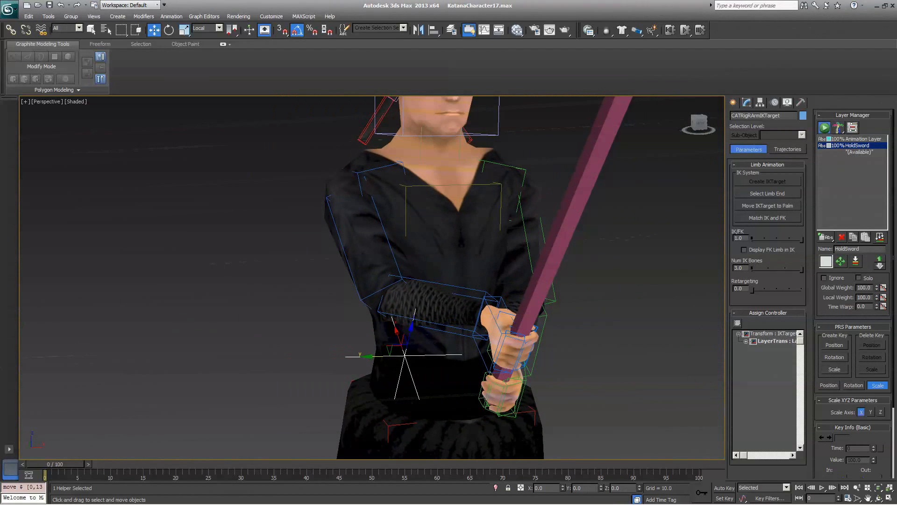
{"action": "scroll", "coordinate": [448, 280], "scroll_direction": "up", "scroll_amount": 1}
{"action": "scroll", "coordinate": [449, 281], "scroll_direction": "up", "scroll_amount": 2}
{"action": "middle_click_drag", "start_coordinate": [448, 280], "coordinate": [425, 275]}
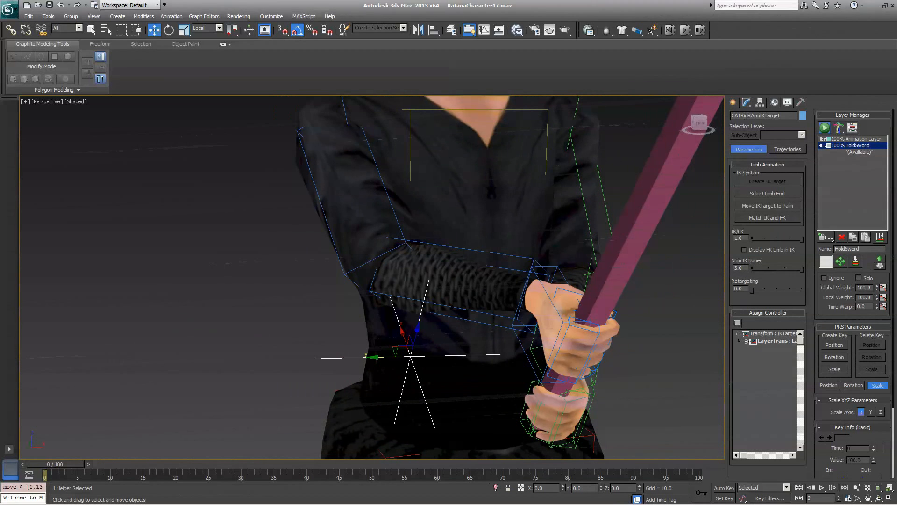
{"action": "mouse_move", "coordinate": [785, 238]}
{"action": "left_mouse_down"}
{"action": "mouse_move", "coordinate": [734, 238]}
{"action": "mouse_move", "coordinate": [784, 238]}
{"action": "left_mouse_up"}
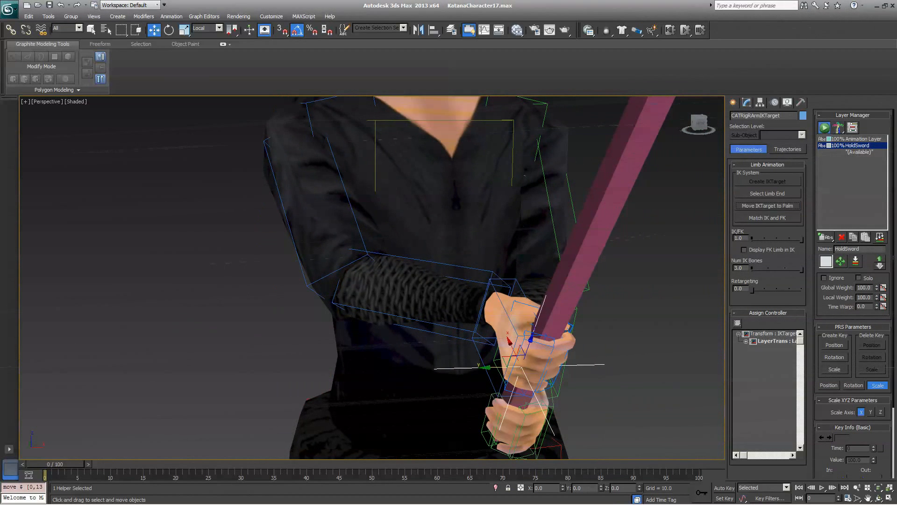
Move the IK target and hand back up onto the katana hilt
{"action": "mouse_move", "coordinate": [365, 280]}
{"action": "middle_mouse_down", "text": "alt"}
{"action": "mouse_move", "coordinate": [302, 235]}
{"action": "mouse_move", "coordinate": [280, 232]}
{"action": "mouse_move", "coordinate": [350, 274]}
{"action": "mouse_move", "coordinate": [330, 271]}
{"action": "mouse_move", "coordinate": [350, 278]}
{"action": "mouse_move", "coordinate": [315, 287]}
{"action": "middle_mouse_up", "text": "alt"}
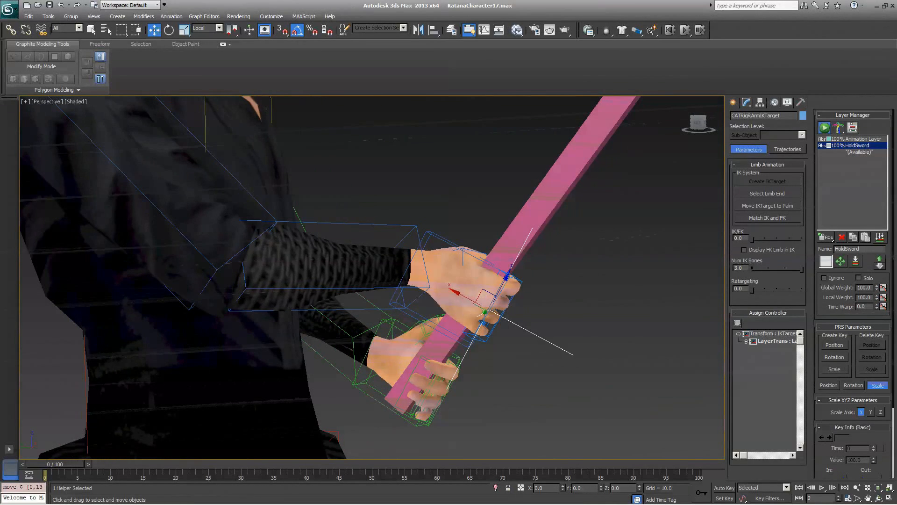
{"action": "left_click_drag", "start_coordinate": [484, 300], "coordinate": [463, 270]}
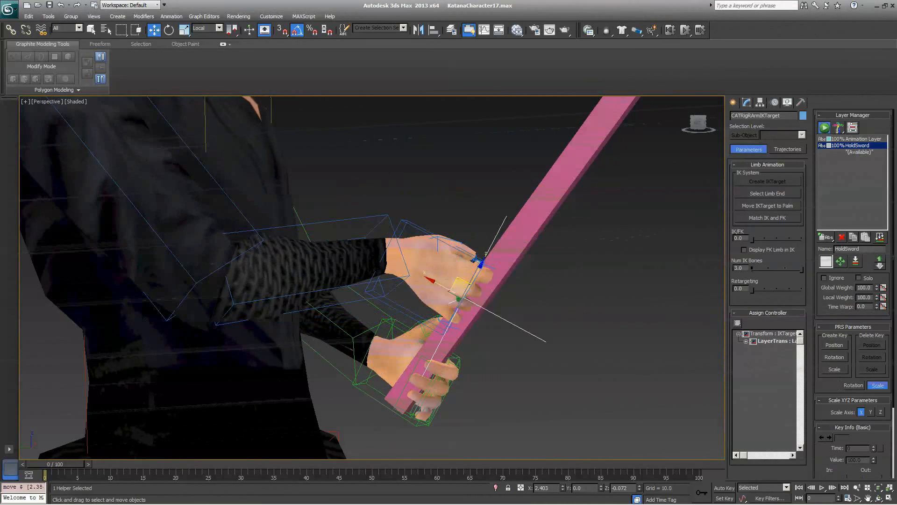
{"action": "middle_click_drag", "start_coordinate": [372, 281], "coordinate": [463, 280], "text": "alt"}
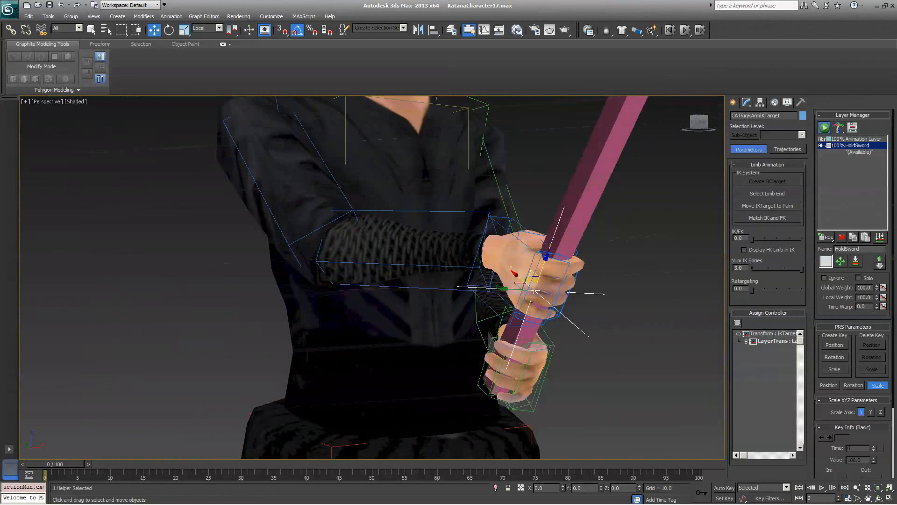
{"action": "scroll", "coordinate": [520, 232], "scroll_direction": "up", "scroll_amount": 2}
{"action": "scroll", "coordinate": [519, 232], "scroll_direction": "up", "scroll_amount": 2}
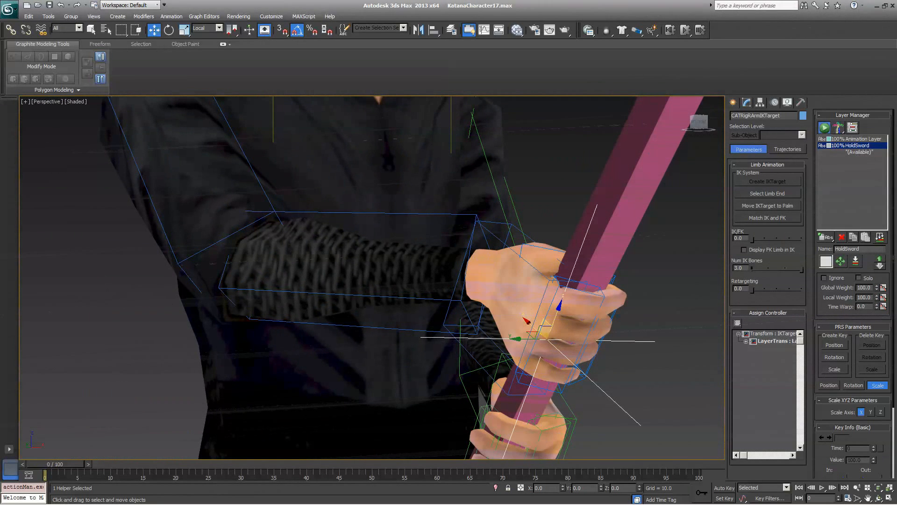
Expand LayerTrans in the Assign Controller tree to reveal the IK target's HoldSword entry
{"action": "middle_click_drag", "start_coordinate": [449, 280], "coordinate": [421, 249]}
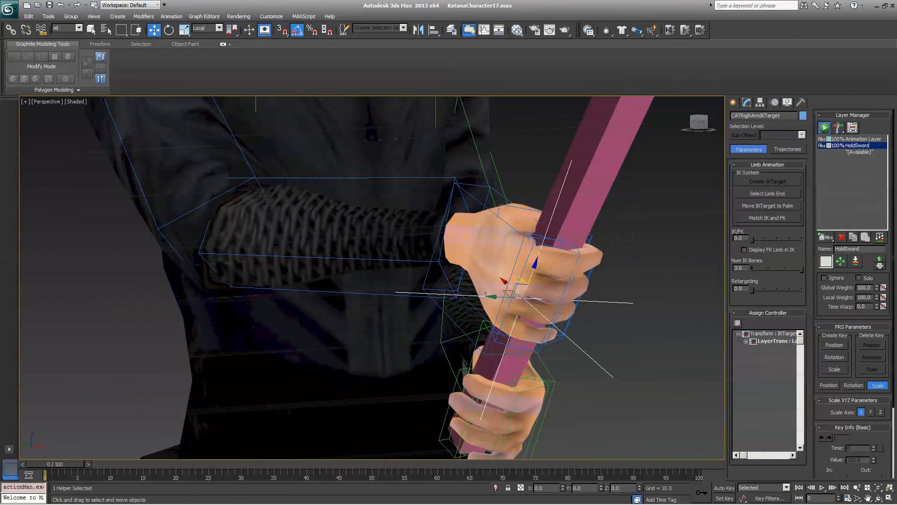
{"action": "left_click", "coordinate": [747, 341]}
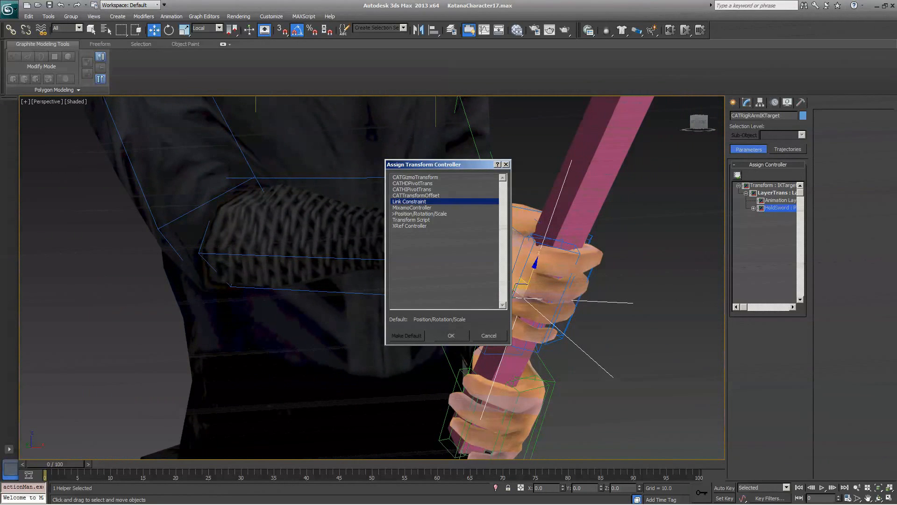
Assign a Link Constraint to the HoldSword layer and add the sword Box001 as its link
{"action": "key", "text": "Return"}
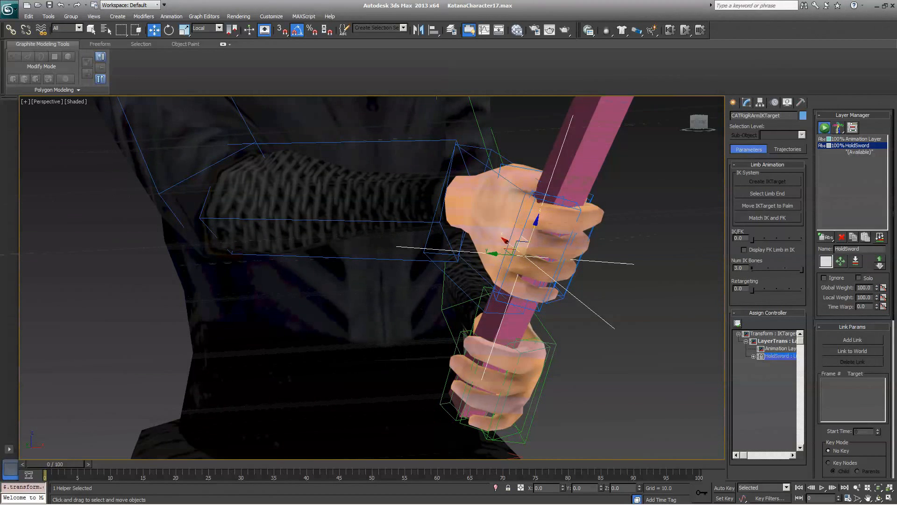
{"action": "mouse_move", "coordinate": [522, 210]}
{"action": "middle_mouse_down"}
{"action": "mouse_move", "coordinate": [530, 231]}
{"action": "mouse_move", "coordinate": [490, 260]}
{"action": "mouse_move", "coordinate": [505, 267]}
{"action": "middle_mouse_up"}
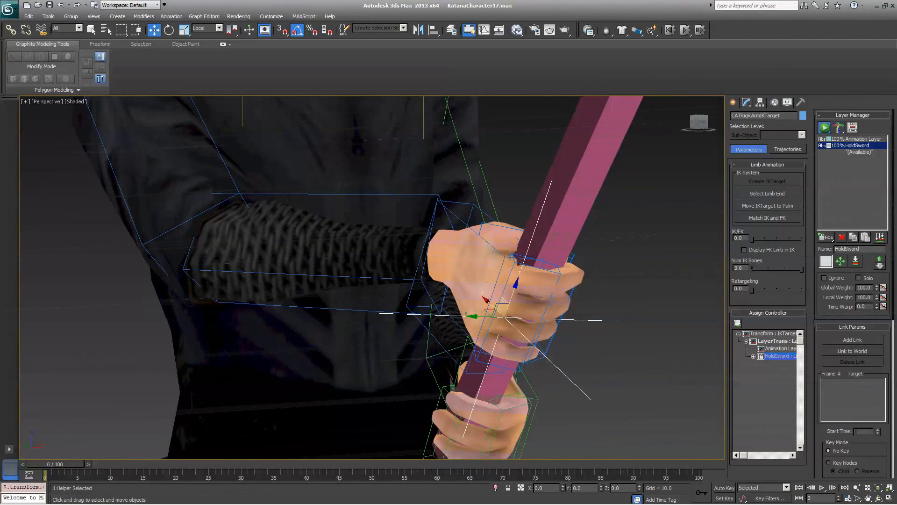
{"action": "left_click", "coordinate": [853, 340]}
{"action": "left_click", "coordinate": [568, 210]}
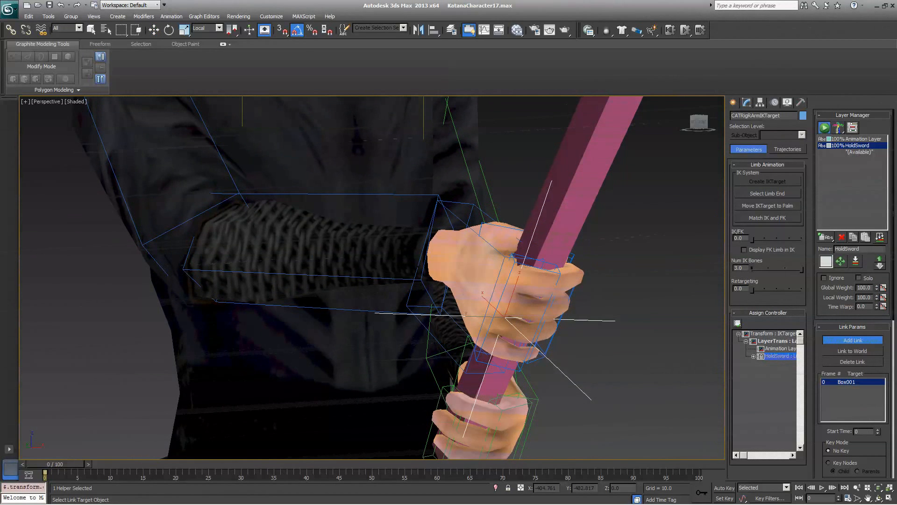
{"action": "key", "text": "w"}
{"action": "scroll", "coordinate": [350, 337], "scroll_direction": "down", "scroll_amount": 3}
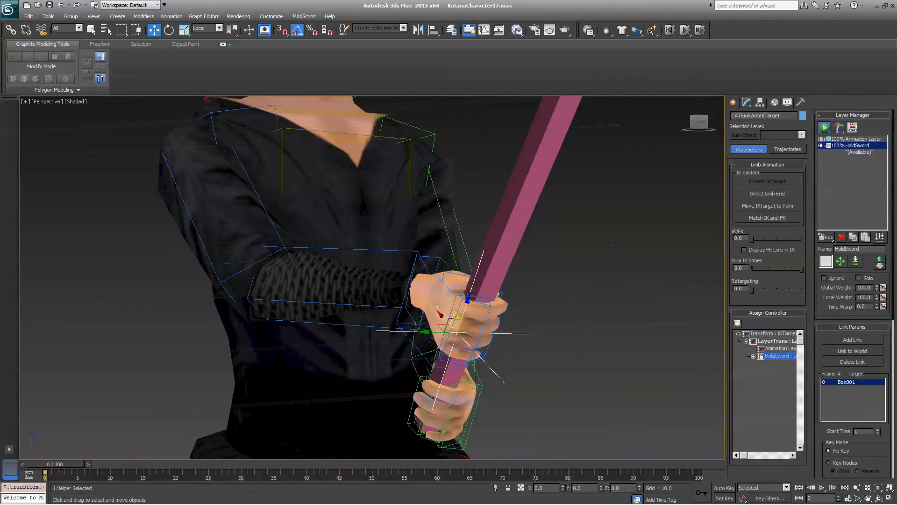
Move the sword Box001 down-left to test the linked hand, then undo the move
{"action": "middle_click_drag", "start_coordinate": [491, 211], "coordinate": [508, 215]}
{"action": "left_click", "coordinate": [543, 210]}
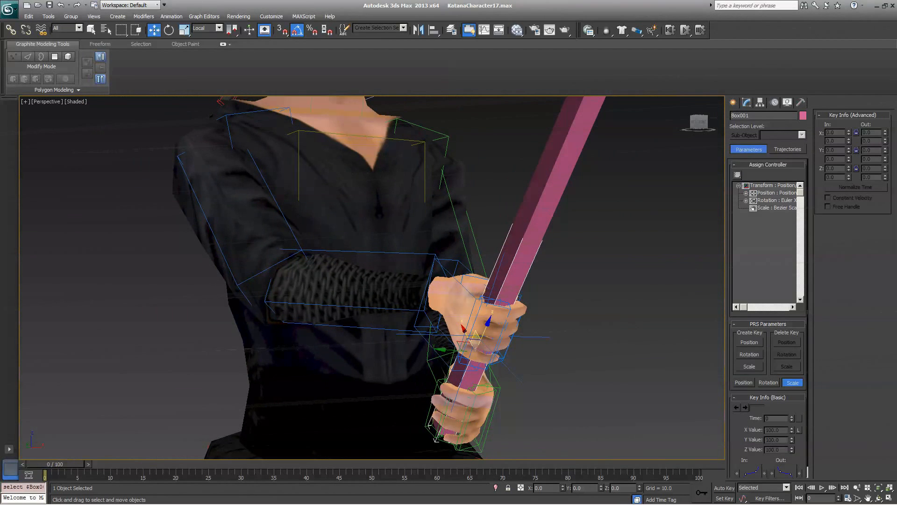
{"action": "left_click_drag", "start_coordinate": [474, 337], "coordinate": [414, 330]}
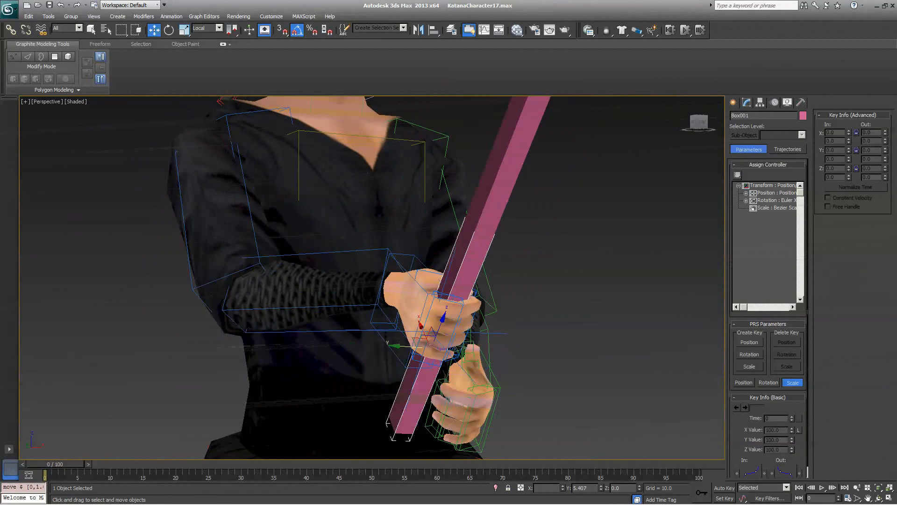
{"action": "key", "text": "ctrl+z"}
Rotate and tilt Box001 so the right hand follows, then select the left palm
{"action": "key", "text": "e"}
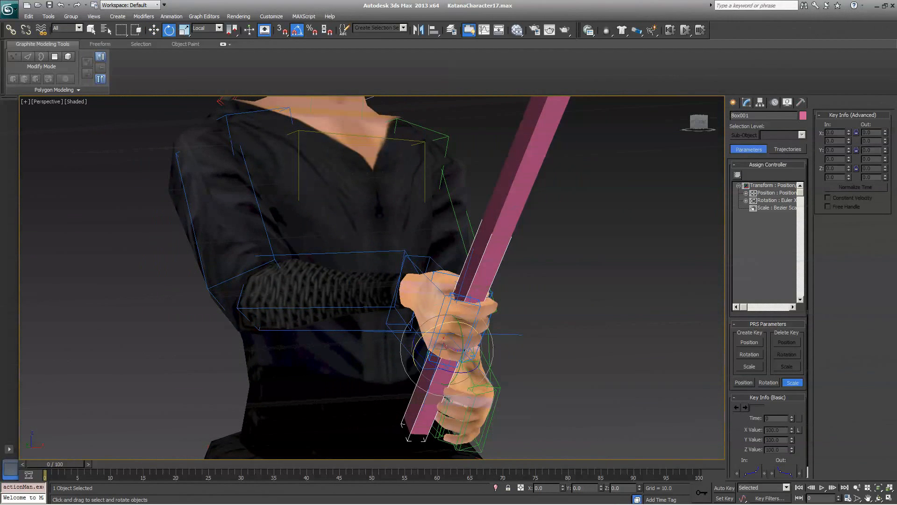
{"action": "mouse_move", "coordinate": [449, 330]}
{"action": "left_mouse_down"}
{"action": "mouse_move", "coordinate": [449, 344]}
{"action": "mouse_move", "coordinate": [477, 336]}
{"action": "left_mouse_up"}
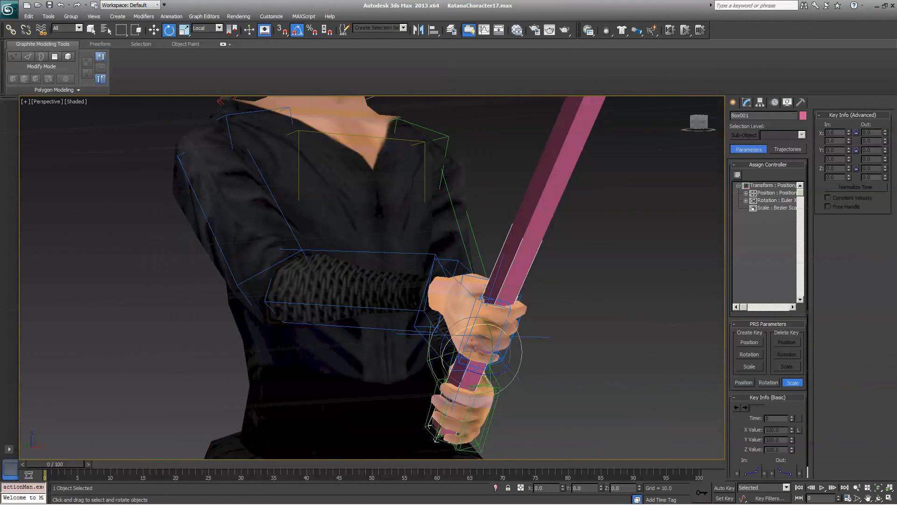
{"action": "mouse_move", "coordinate": [491, 316]}
{"action": "middle_mouse_down"}
{"action": "mouse_move", "coordinate": [498, 277]}
{"action": "mouse_move", "coordinate": [351, 301]}
{"action": "middle_mouse_up"}
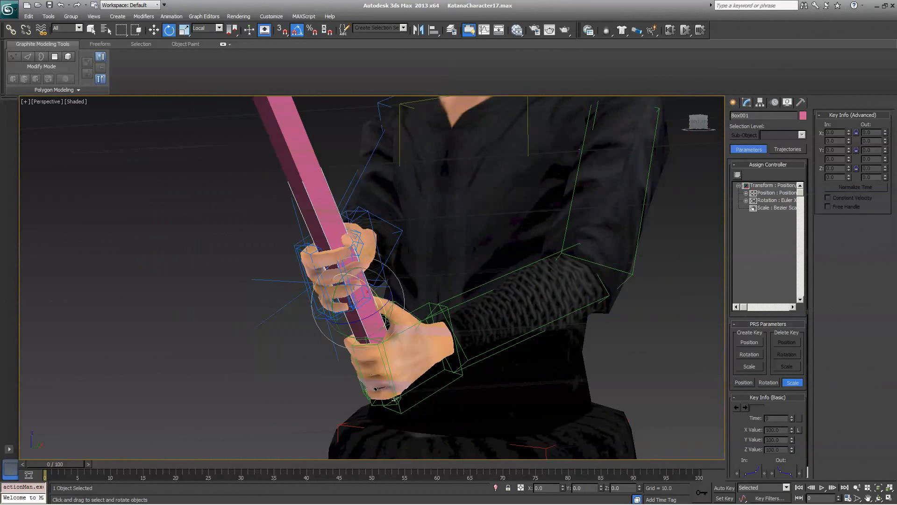
{"action": "left_click", "coordinate": [414, 347]}
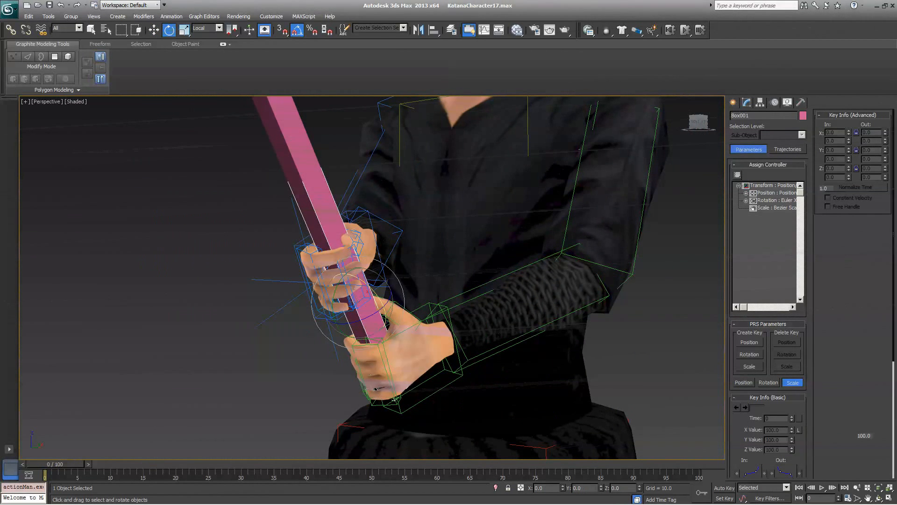
{"action": "key", "text": "q"}
Create and select the left arm's IK target and pick its HoldSword layer controller
{"action": "mouse_move", "coordinate": [372, 280]}
{"action": "middle_mouse_down", "text": "alt"}
{"action": "mouse_move", "coordinate": [392, 232]}
{"action": "mouse_move", "coordinate": [421, 266]}
{"action": "middle_mouse_up", "text": "alt"}
{"action": "left_click", "coordinate": [767, 181]}
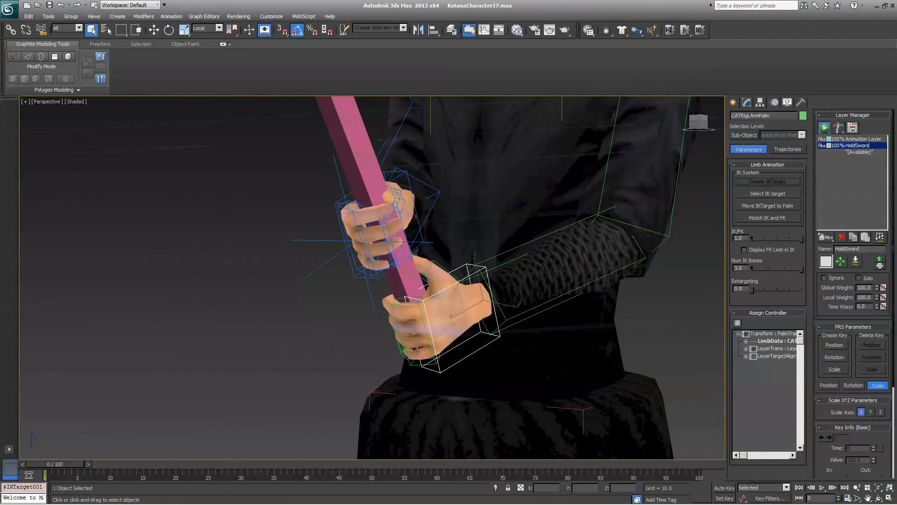
{"action": "left_click", "coordinate": [768, 193]}
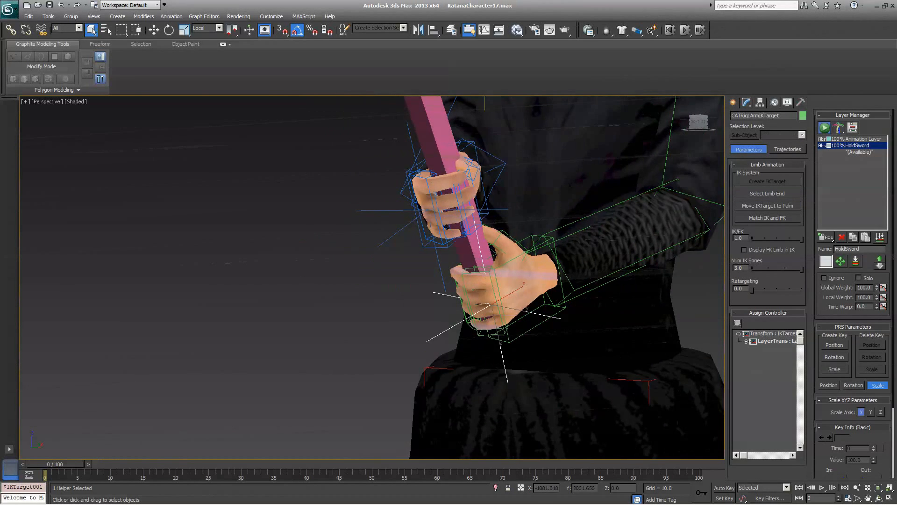
{"action": "middle_click_drag", "start_coordinate": [372, 280], "coordinate": [476, 287], "text": "alt"}
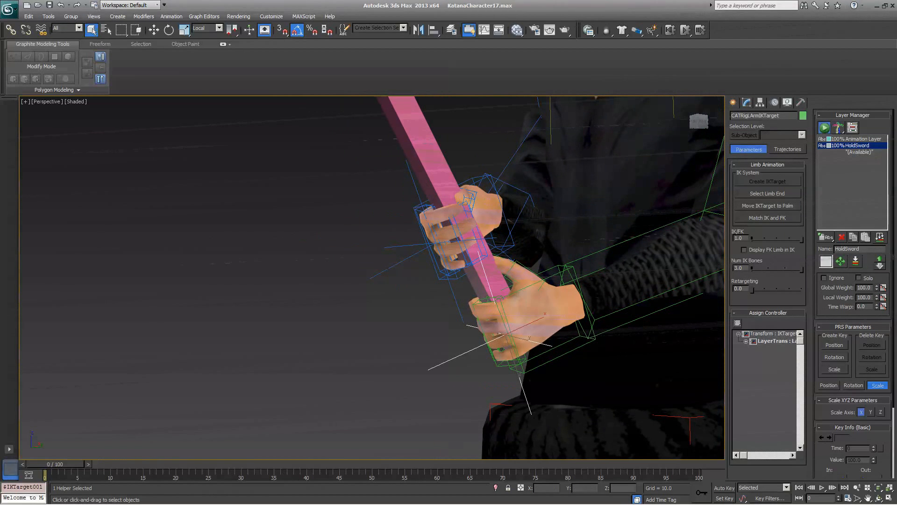
{"action": "left_click", "coordinate": [746, 341]}
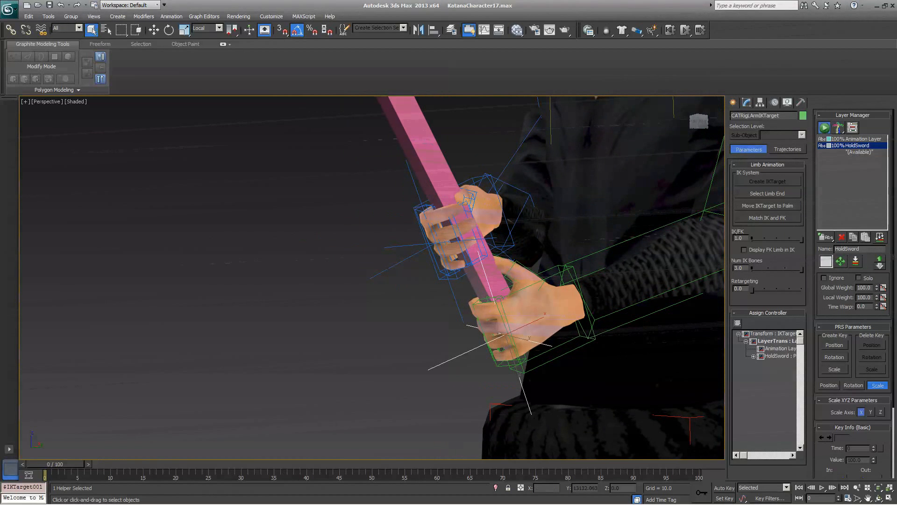
{"action": "left_click", "coordinate": [780, 356]}
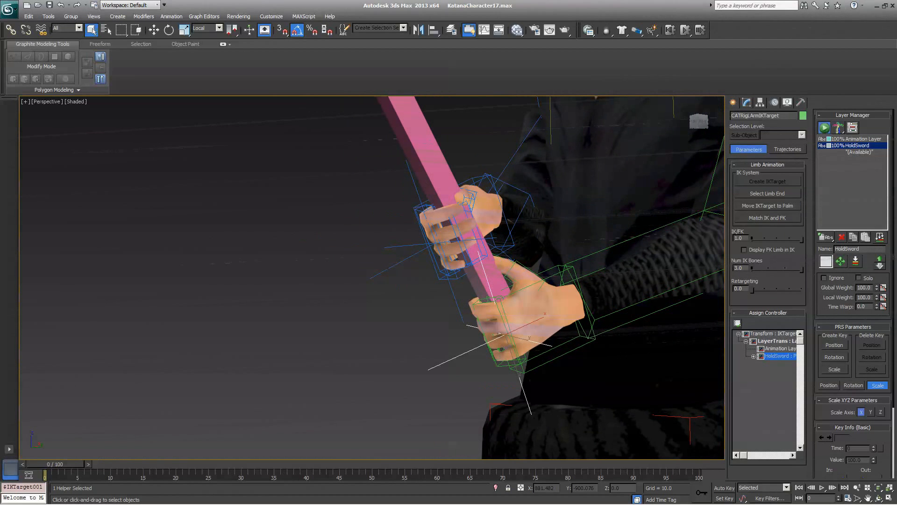
{"action": "middle_click_drag", "start_coordinate": [491, 280], "coordinate": [486, 294]}
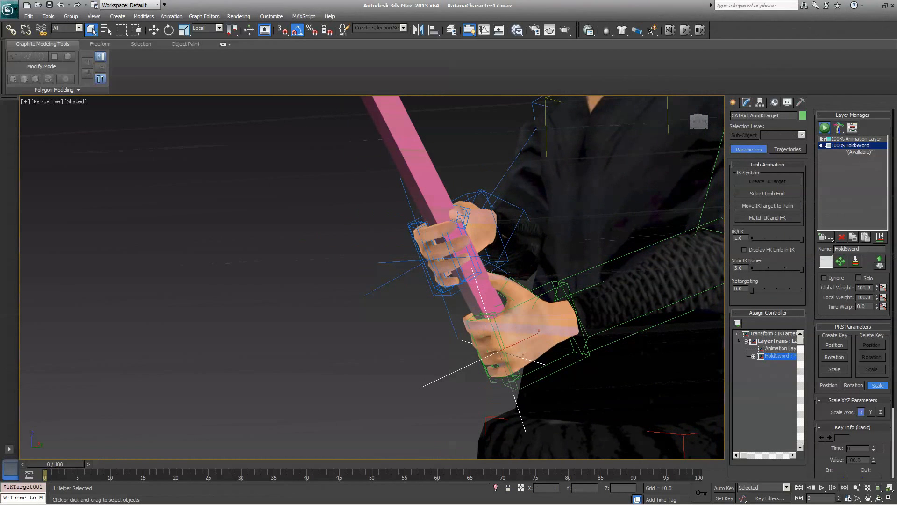
Assign a Link Constraint to the HoldSword controller and add Box001 as its link
{"action": "left_click", "coordinate": [736, 323]}
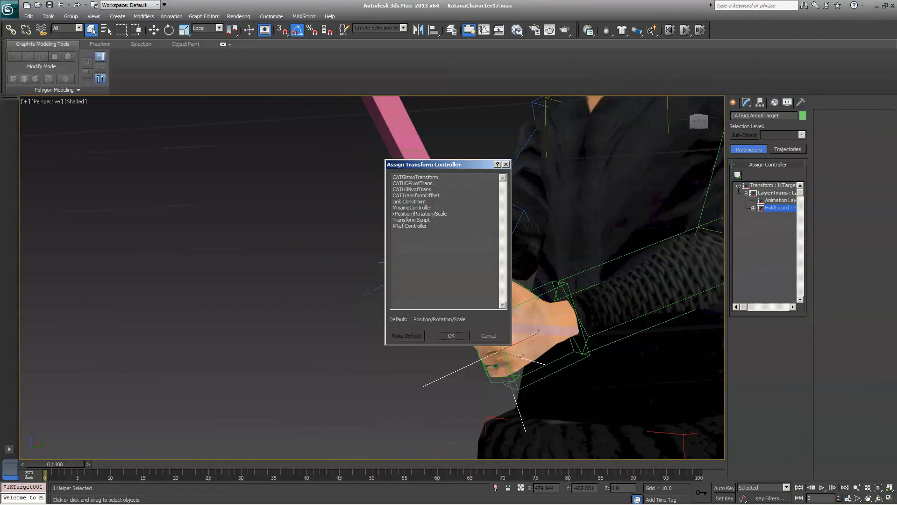
{"action": "double_click", "coordinate": [409, 200]}
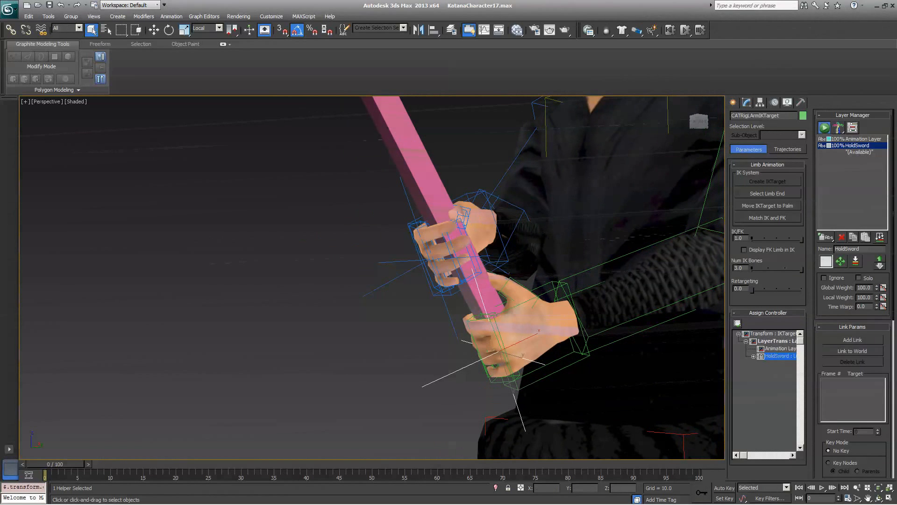
{"action": "left_click", "coordinate": [853, 339]}
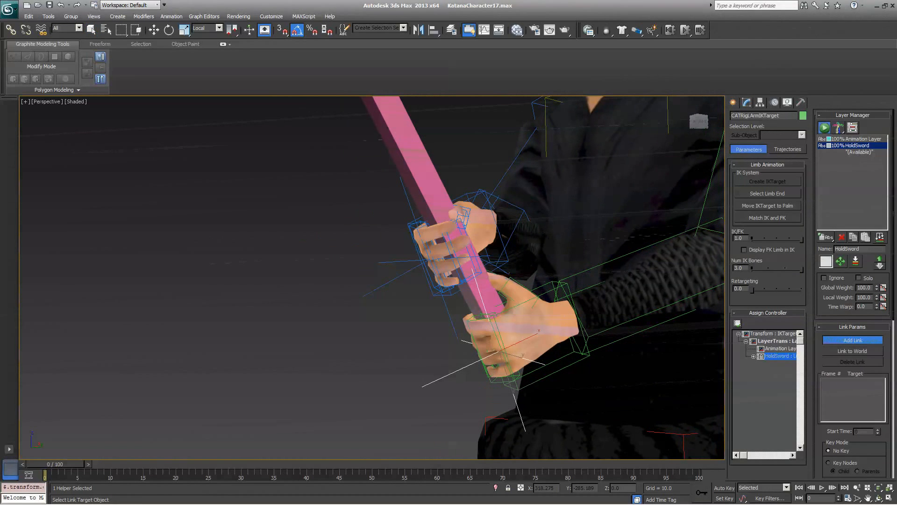
{"action": "key", "text": "w"}
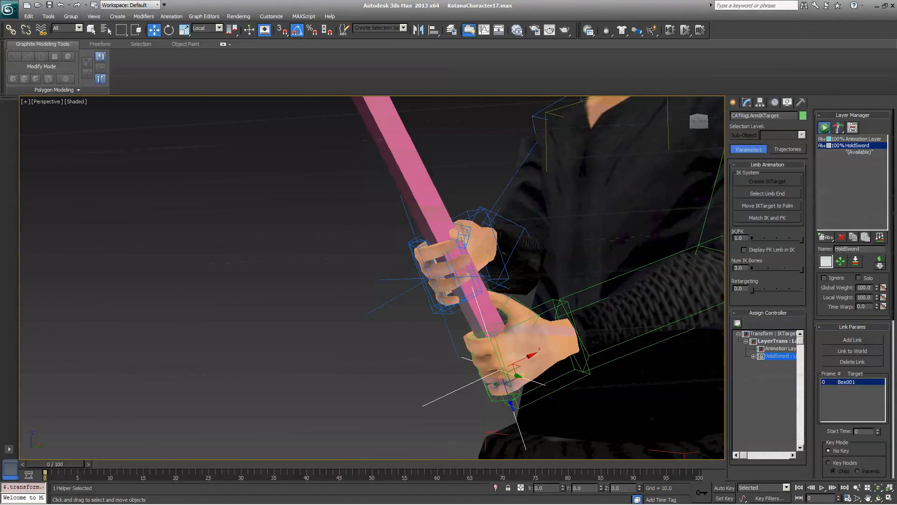
{"action": "mouse_move", "coordinate": [350, 280]}
{"action": "middle_mouse_down", "text": "alt"}
{"action": "mouse_move", "coordinate": [456, 280]}
{"action": "mouse_move", "coordinate": [393, 266]}
{"action": "middle_mouse_up", "text": "alt"}
Set CATRigLArmIKTarget's IKFK slider to 0.0 so the left arm is fully IK
{"action": "left_click", "coordinate": [420, 210]}
{"action": "middle_click_drag", "start_coordinate": [456, 281], "coordinate": [393, 280], "text": "alt"}
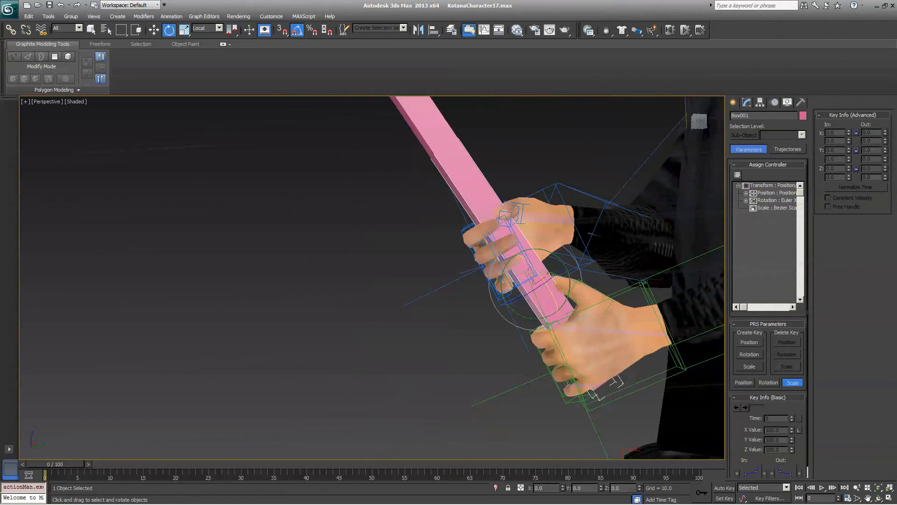
{"action": "left_click", "coordinate": [564, 368]}
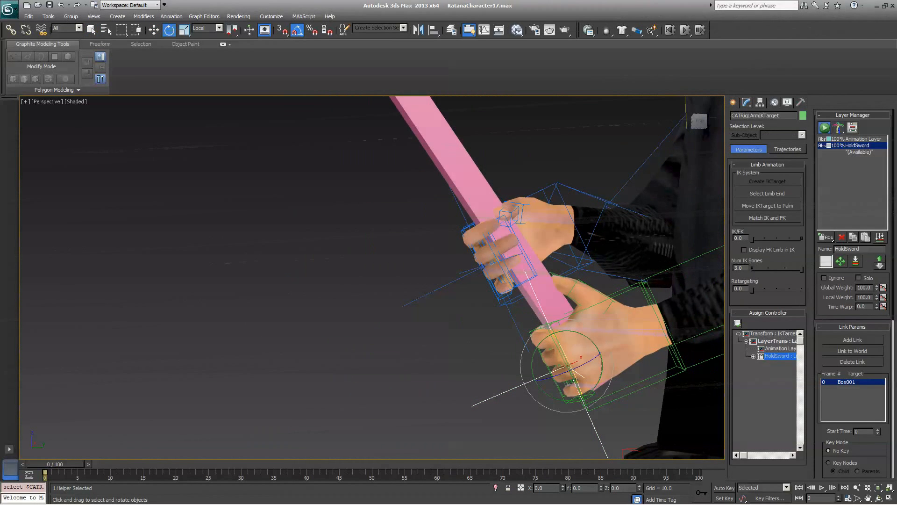
{"action": "left_click_drag", "start_coordinate": [774, 239], "coordinate": [753, 240]}
{"action": "mouse_move", "coordinate": [371, 281]}
{"action": "middle_mouse_down", "text": "alt"}
{"action": "mouse_move", "coordinate": [421, 267]}
{"action": "mouse_move", "coordinate": [483, 210]}
{"action": "mouse_move", "coordinate": [377, 390]}
{"action": "mouse_move", "coordinate": [462, 396]}
{"action": "middle_mouse_up", "text": "alt"}
Swing Box001 through several rotations to check both hands stay on the sword
{"action": "left_click", "coordinate": [484, 211]}
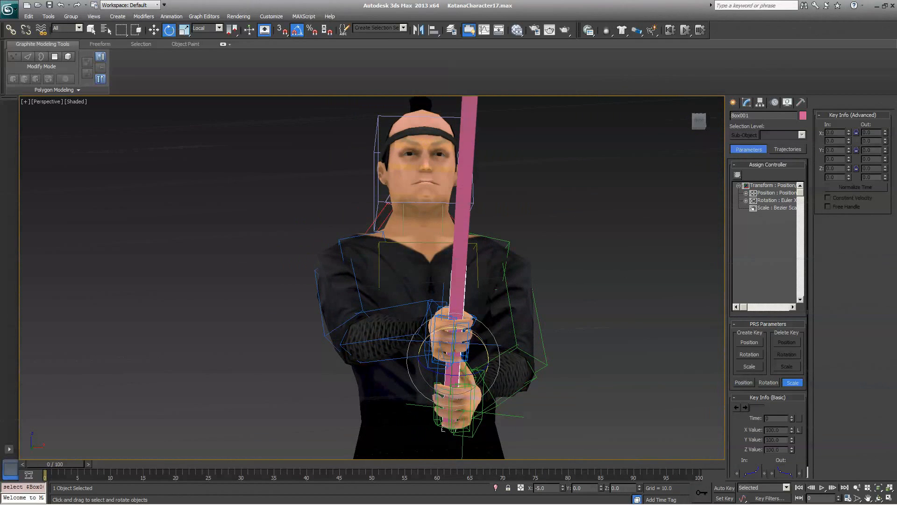
{"action": "mouse_move", "coordinate": [463, 396]}
{"action": "left_mouse_down"}
{"action": "mouse_move", "coordinate": [503, 415]}
{"action": "mouse_move", "coordinate": [463, 393]}
{"action": "mouse_move", "coordinate": [453, 364]}
{"action": "left_mouse_up"}
{"action": "middle_click_drag", "start_coordinate": [452, 365], "coordinate": [337, 365], "text": "alt"}
{"action": "mouse_move", "coordinate": [463, 379]}
{"action": "left_mouse_down"}
{"action": "mouse_move", "coordinate": [465, 365]}
{"action": "mouse_move", "coordinate": [484, 421]}
{"action": "mouse_move", "coordinate": [459, 351]}
{"action": "mouse_move", "coordinate": [473, 357]}
{"action": "left_mouse_up"}
{"action": "mouse_move", "coordinate": [463, 378]}
{"action": "middle_mouse_down", "text": "alt"}
{"action": "mouse_move", "coordinate": [504, 392]}
{"action": "mouse_move", "coordinate": [463, 400]}
{"action": "middle_mouse_up", "text": "alt"}
Switch Box001 to Select and Move and drag the sword down-left with the hands following
{"action": "left_click", "coordinate": [507, 406]}
{"action": "left_click", "coordinate": [460, 392]}
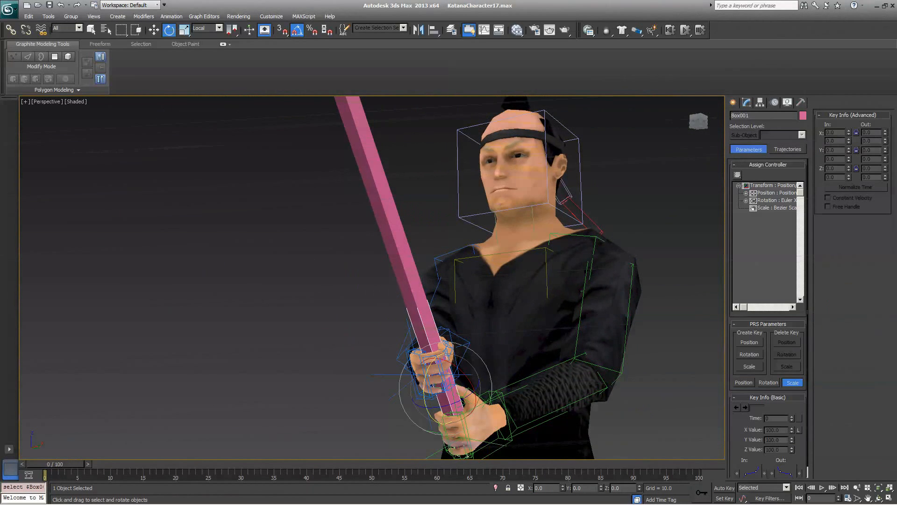
{"action": "scroll", "coordinate": [491, 372], "scroll_direction": "up", "scroll_amount": 3}
{"action": "right_click", "coordinate": [507, 352]}
{"action": "left_click", "coordinate": [522, 362]}
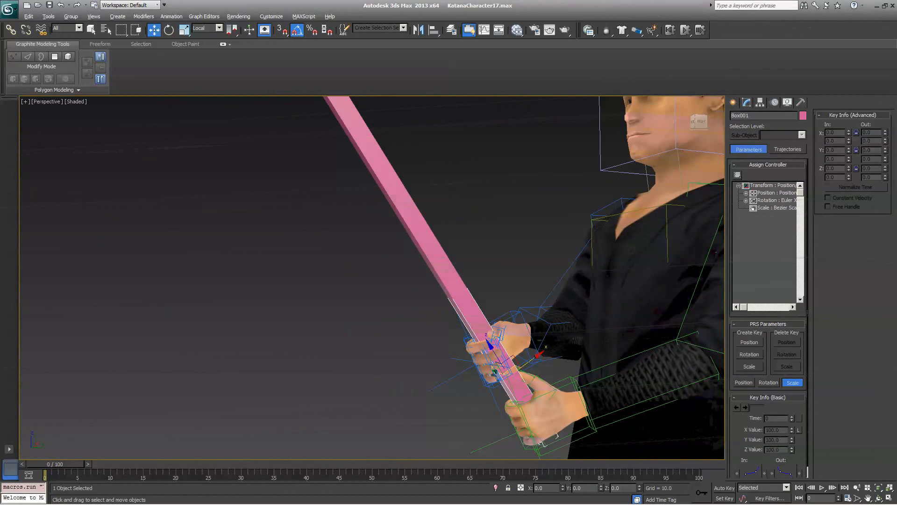
{"action": "middle_click_drag", "start_coordinate": [522, 362], "coordinate": [456, 369], "text": "alt"}
{"action": "left_click_drag", "start_coordinate": [407, 392], "coordinate": [382, 377]}
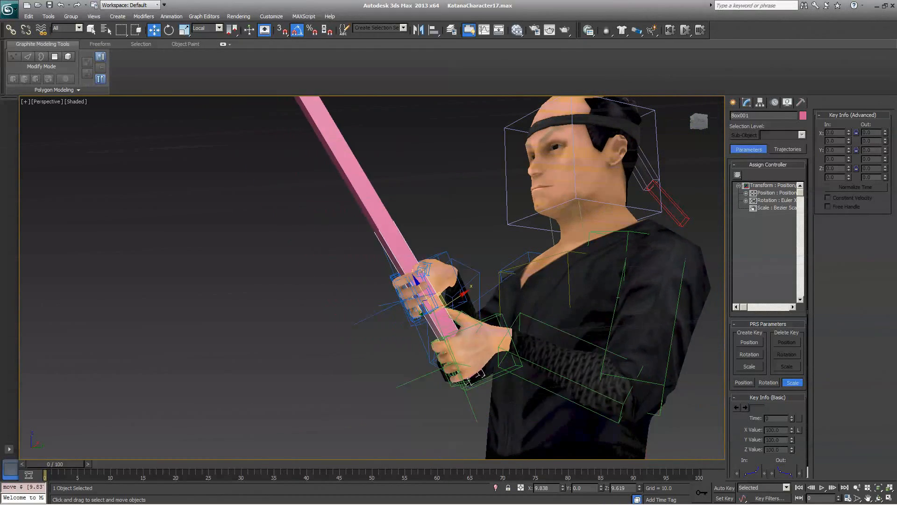
{"action": "middle_click_drag", "start_coordinate": [382, 377], "coordinate": [242, 378], "text": "alt"}
Set CATRigRArmPalm retargeting to 1.0 and check CATRigLArmPalm's value
{"action": "left_click", "coordinate": [595, 324]}
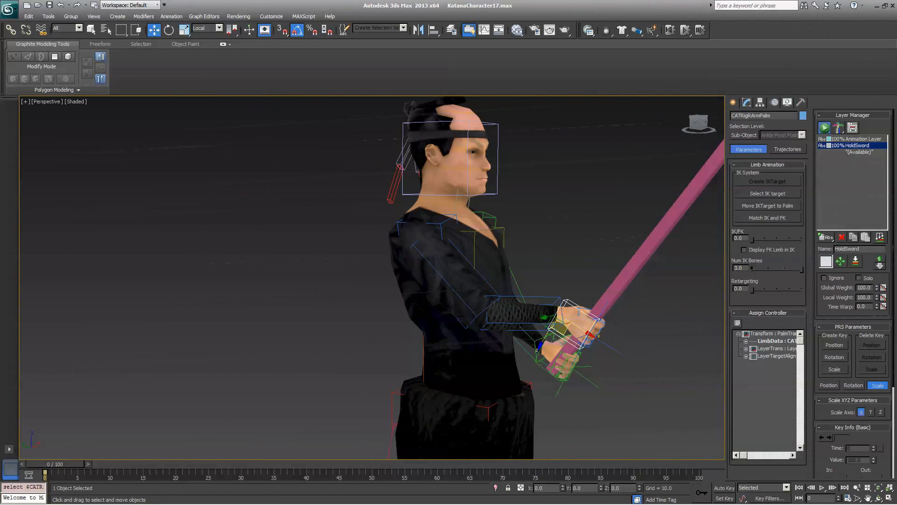
{"action": "left_click_drag", "start_coordinate": [741, 288], "coordinate": [753, 288]}
{"action": "middle_click_drag", "start_coordinate": [449, 281], "coordinate": [533, 281], "text": "alt"}
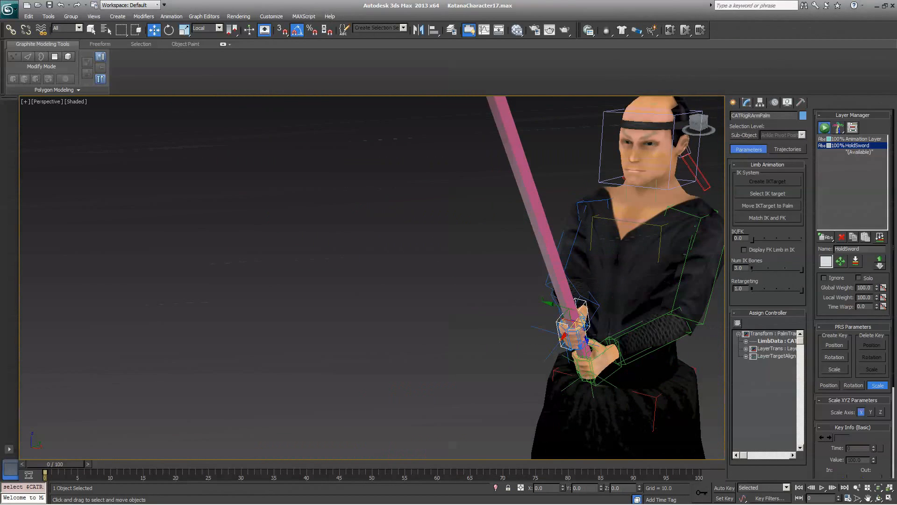
{"action": "left_click", "coordinate": [595, 355]}
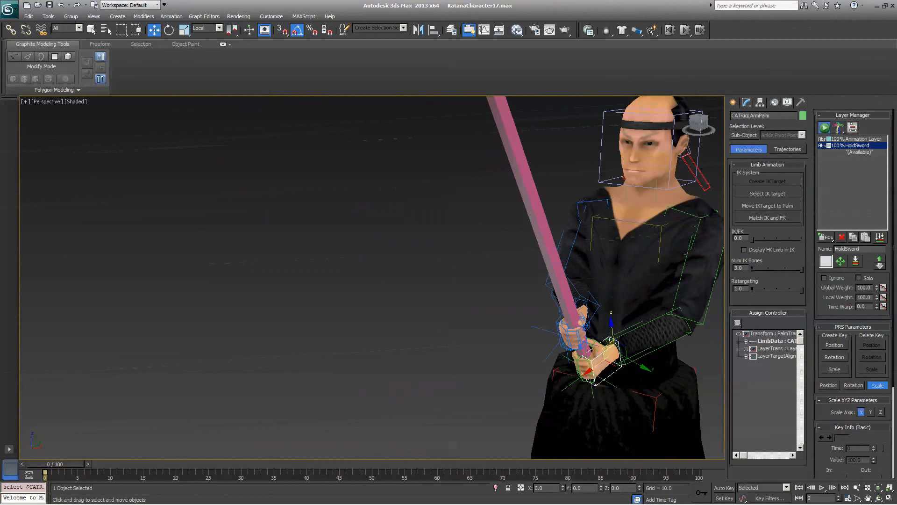
{"action": "middle_click_drag", "start_coordinate": [449, 280], "coordinate": [505, 280], "text": "alt"}
Move and rotate Box001 so the arms and body are pulled along with the sword
{"action": "left_click", "coordinate": [673, 275]}
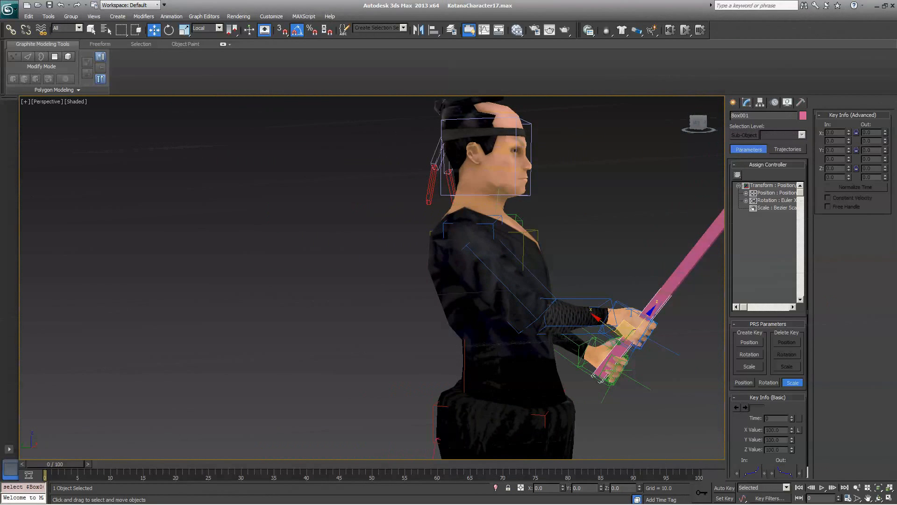
{"action": "middle_click_drag", "start_coordinate": [449, 280], "coordinate": [462, 309], "text": "alt"}
{"action": "mouse_move", "coordinate": [644, 345]}
{"action": "left_mouse_down"}
{"action": "mouse_move", "coordinate": [608, 308]}
{"action": "mouse_move", "coordinate": [677, 328]}
{"action": "mouse_move", "coordinate": [608, 308]}
{"action": "mouse_move", "coordinate": [701, 345]}
{"action": "mouse_move", "coordinate": [673, 337]}
{"action": "mouse_move", "coordinate": [631, 347]}
{"action": "mouse_move", "coordinate": [589, 338]}
{"action": "mouse_move", "coordinate": [596, 322]}
{"action": "mouse_move", "coordinate": [596, 358]}
{"action": "mouse_move", "coordinate": [596, 337]}
{"action": "left_mouse_up"}
{"action": "key", "text": "e"}
{"action": "middle_click_drag", "start_coordinate": [420, 281], "coordinate": [323, 281], "text": "alt"}
Rotate Box001 about -130° in X to horizontal and orbit to inspect the pose
{"action": "mouse_move", "coordinate": [421, 281]}
{"action": "middle_mouse_down", "text": "alt"}
{"action": "mouse_move", "coordinate": [379, 281]}
{"action": "mouse_move", "coordinate": [410, 308]}
{"action": "mouse_move", "coordinate": [435, 315]}
{"action": "mouse_move", "coordinate": [449, 302]}
{"action": "middle_mouse_up", "text": "alt"}
{"action": "scroll", "coordinate": [431, 393], "scroll_direction": "up", "scroll_amount": 3}
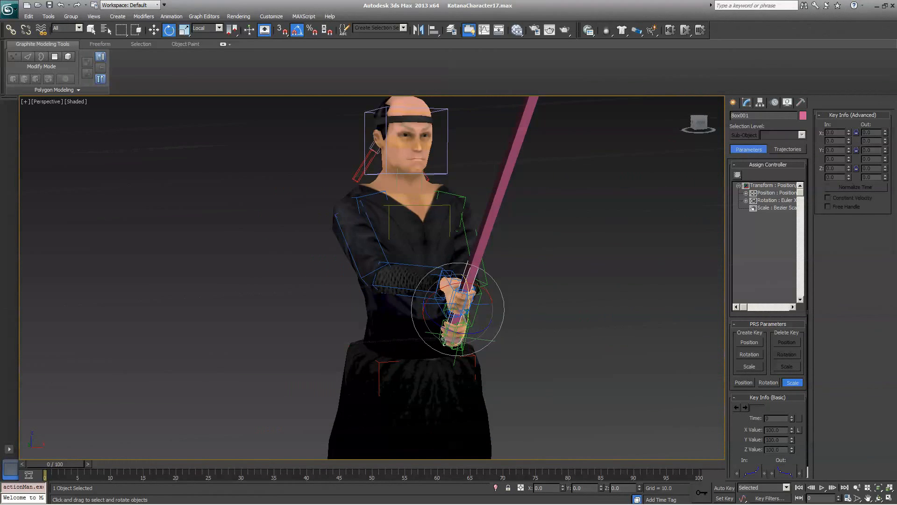
{"action": "left_click_drag", "start_coordinate": [463, 280], "coordinate": [490, 302]}
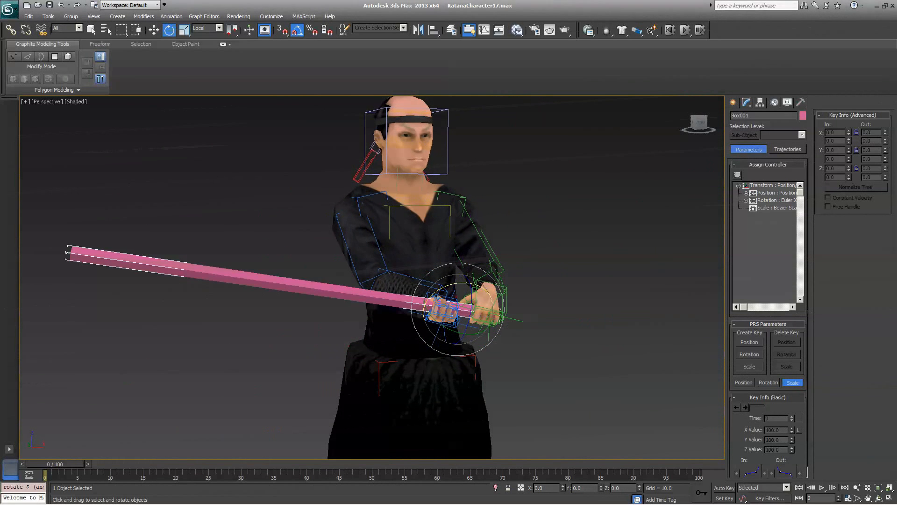
{"action": "middle_click_drag", "start_coordinate": [422, 281], "coordinate": [477, 281], "text": "alt"}
{"action": "key", "text": "alt+Tab"}
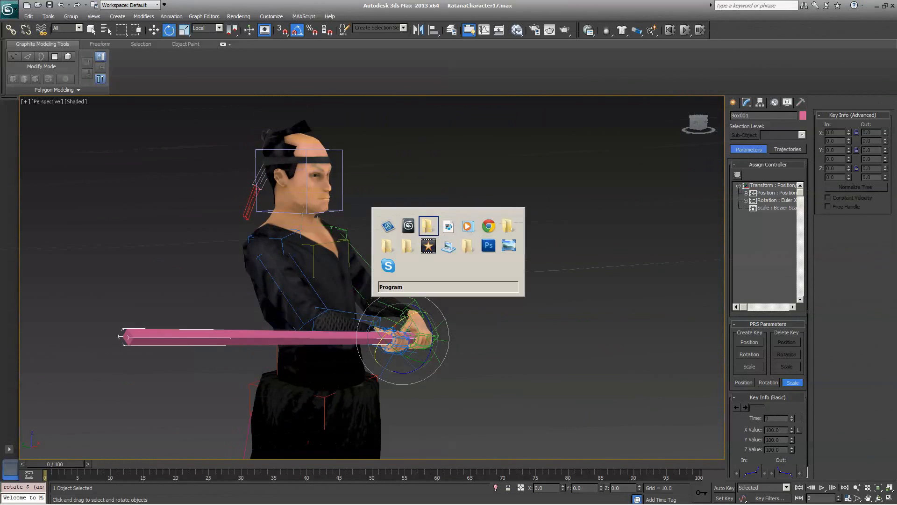
{"action": "key", "text": "Escape"}
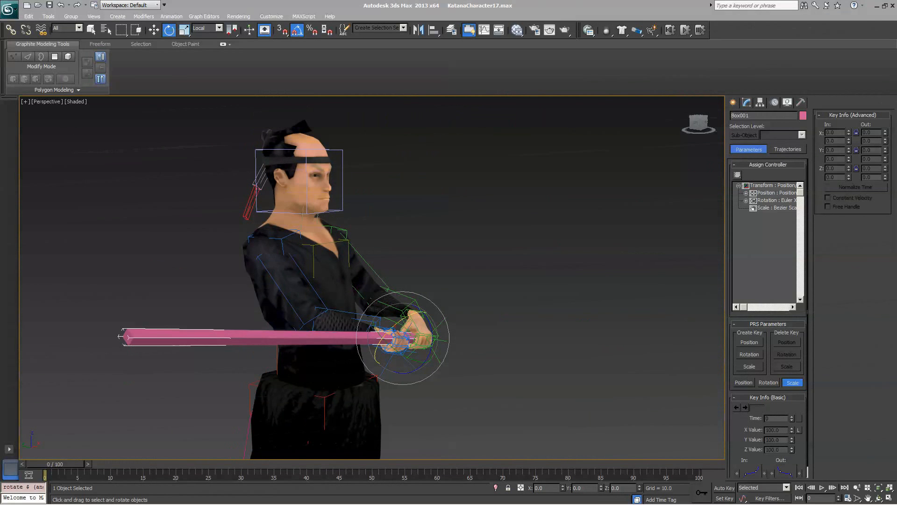
{"action": "middle_click_drag", "start_coordinate": [365, 281], "coordinate": [618, 280], "text": "alt"}
{"action": "mouse_move", "coordinate": [449, 280]}
{"action": "middle_mouse_down", "text": "alt"}
{"action": "mouse_move", "coordinate": [547, 281]}
{"action": "mouse_move", "coordinate": [336, 280]}
{"action": "middle_mouse_up", "text": "alt"}
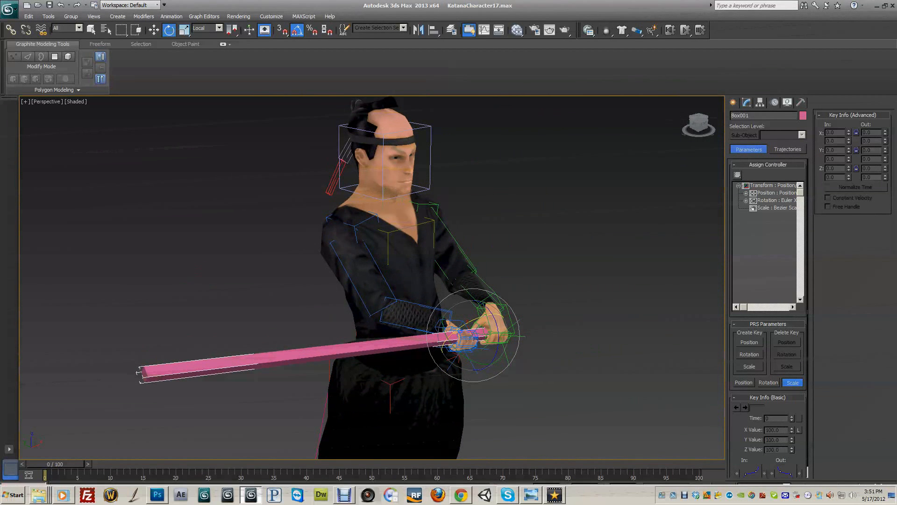